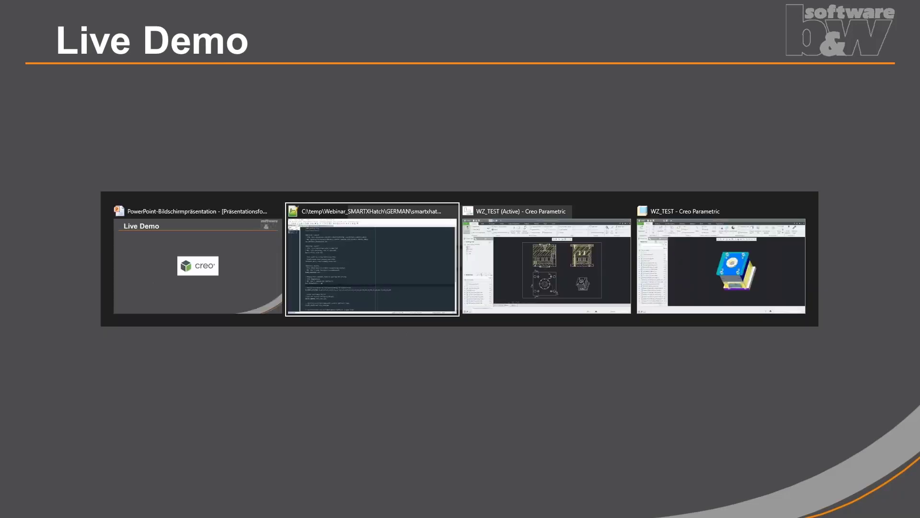
{"action": "key", "text": "alt+Tab"}
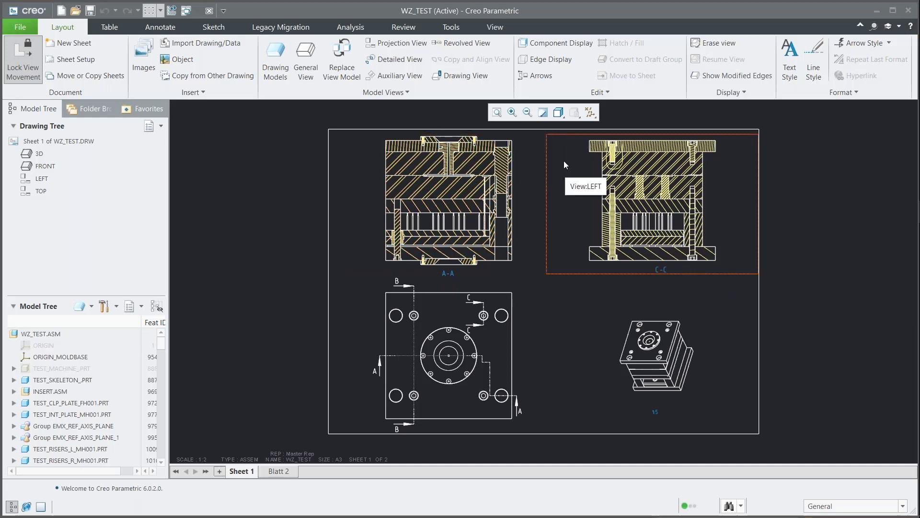
{"action": "scroll", "coordinate": [540, 154], "scroll_direction": "up", "scroll_amount": 5}
{"action": "scroll", "coordinate": [672, 149], "scroll_direction": "down", "scroll_amount": 2}
Center section view A-A and select, then deselect, its yellow hatching to inspect it.
{"action": "middle_click_drag", "start_coordinate": [664, 162], "coordinate": [653, 202]}
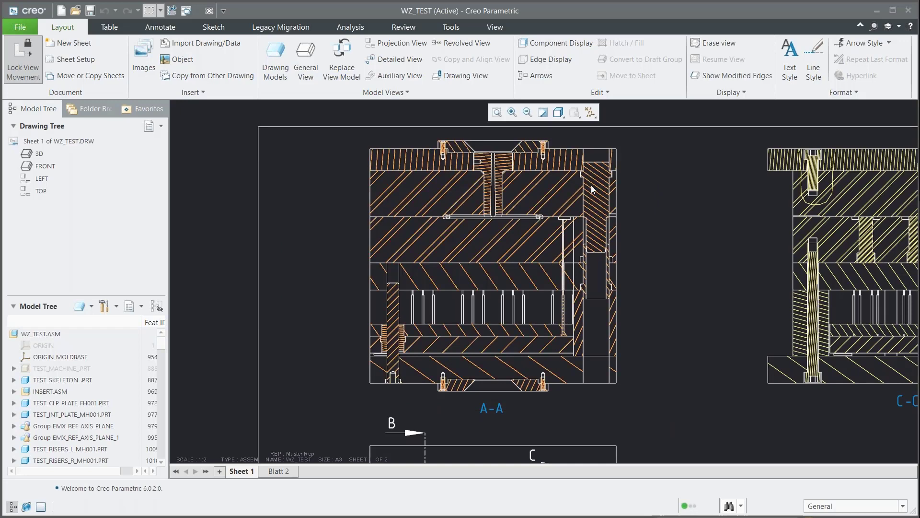
{"action": "left_click", "coordinate": [514, 162]}
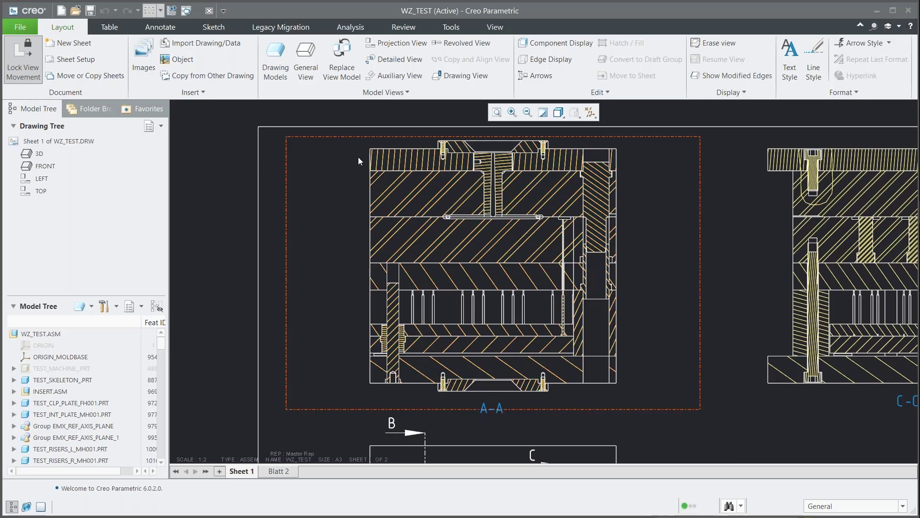
{"action": "left_click", "coordinate": [255, 183]}
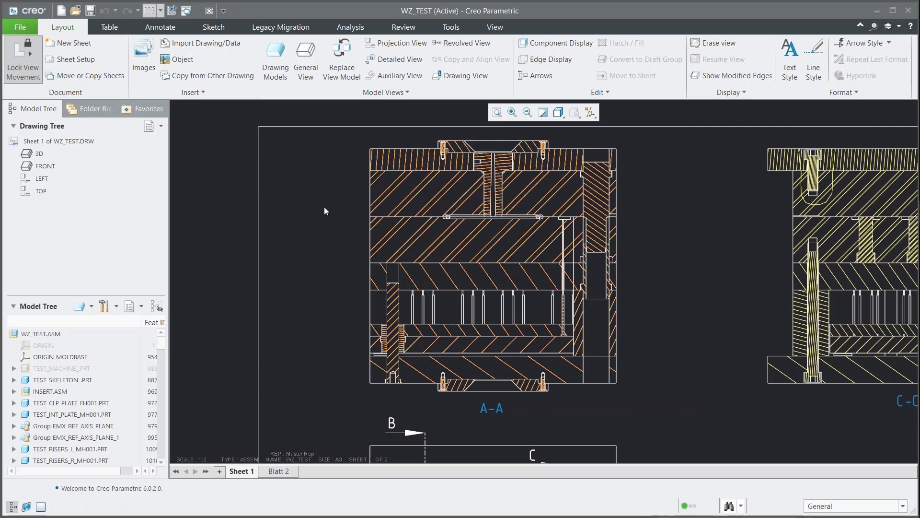
{"action": "left_click", "coordinate": [389, 192]}
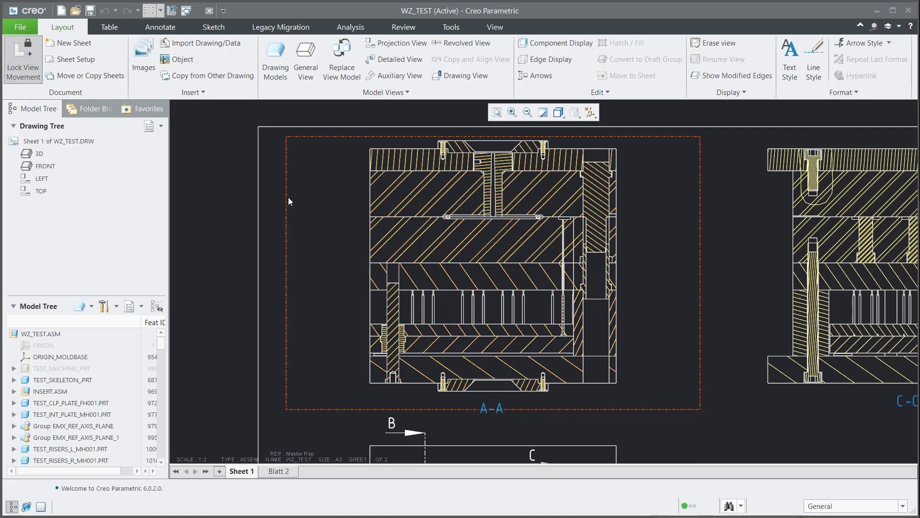
{"action": "left_click", "coordinate": [242, 182]}
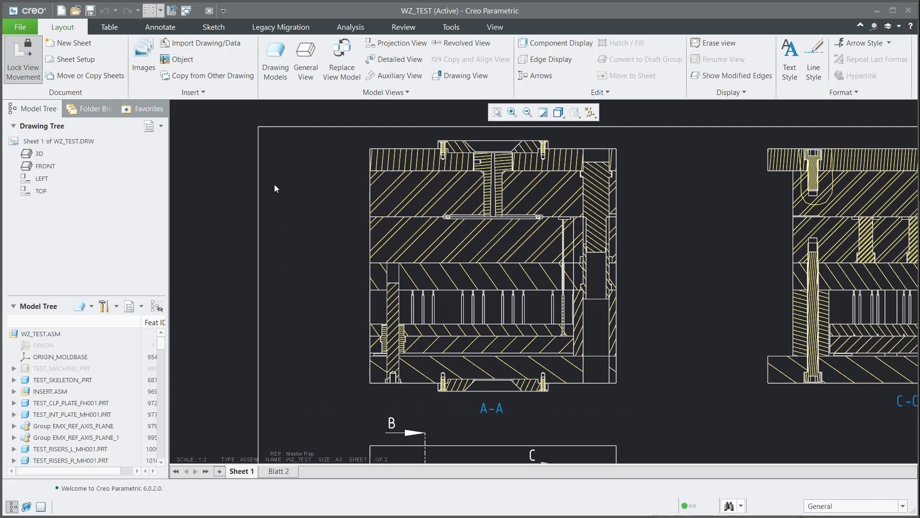
Launch SMARTXHatch from view A-A's hatching context menu and move its window aside.
{"action": "left_click", "coordinate": [450, 30]}
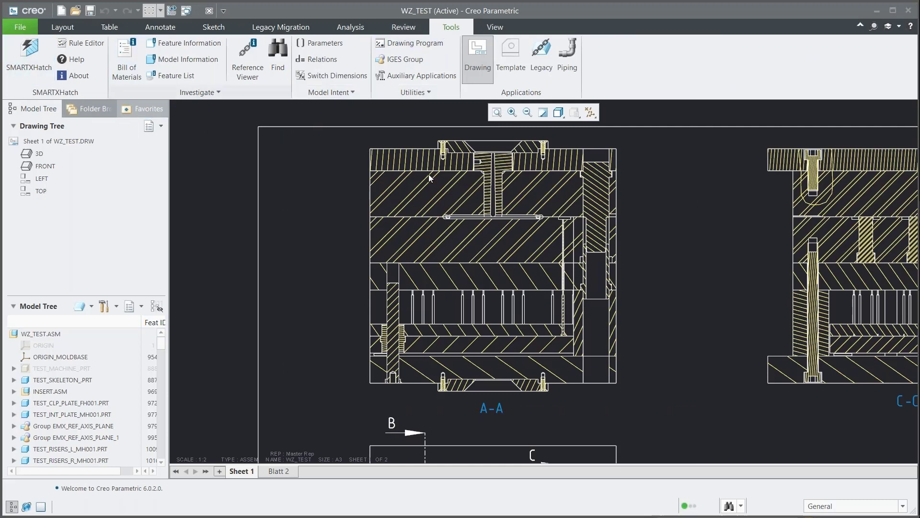
{"action": "left_click", "coordinate": [396, 163]}
{"action": "right_click", "coordinate": [396, 162]}
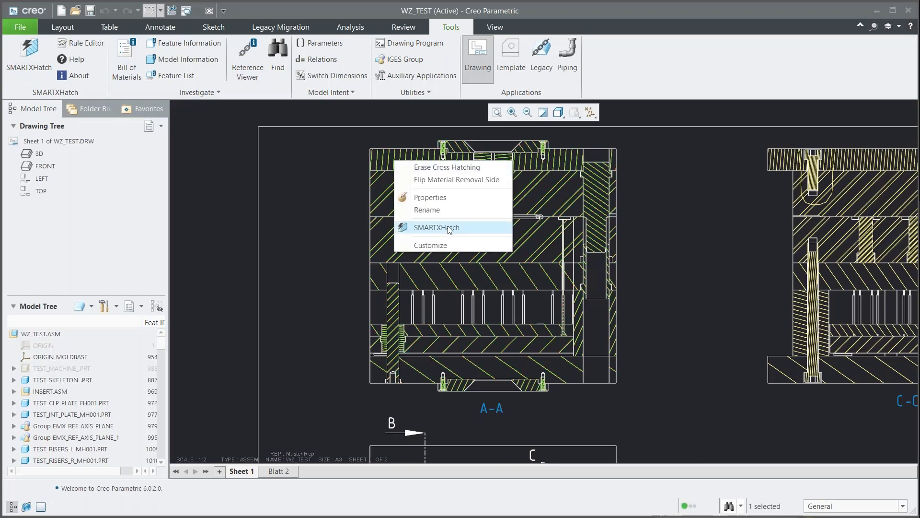
{"action": "left_click", "coordinate": [464, 228]}
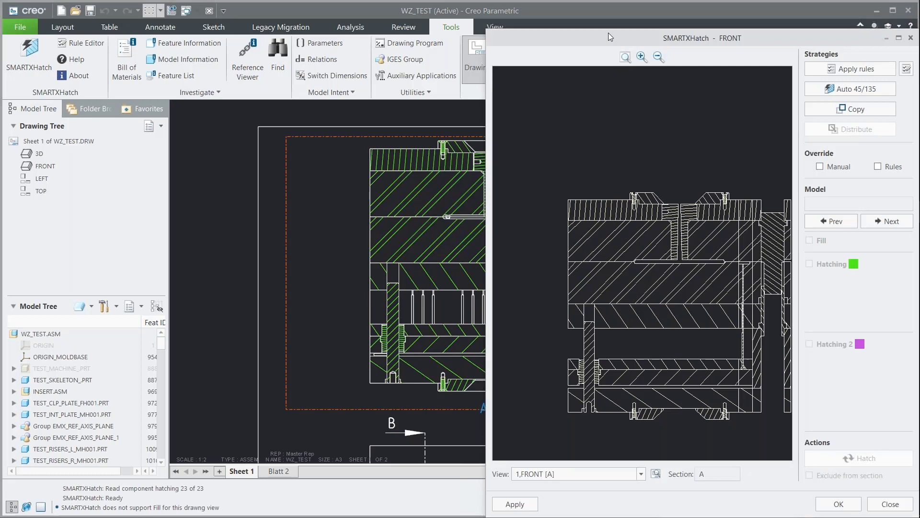
{"action": "left_click_drag", "start_coordinate": [609, 33], "coordinate": [540, 11]}
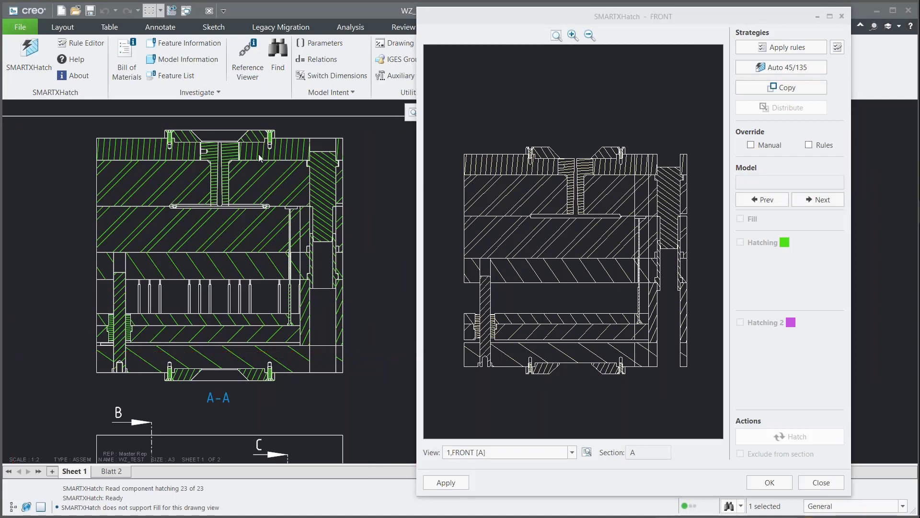
Hatch the locating ring and mold plate in the preview at spacing 4, angle 45.
{"action": "left_click", "coordinate": [523, 103]}
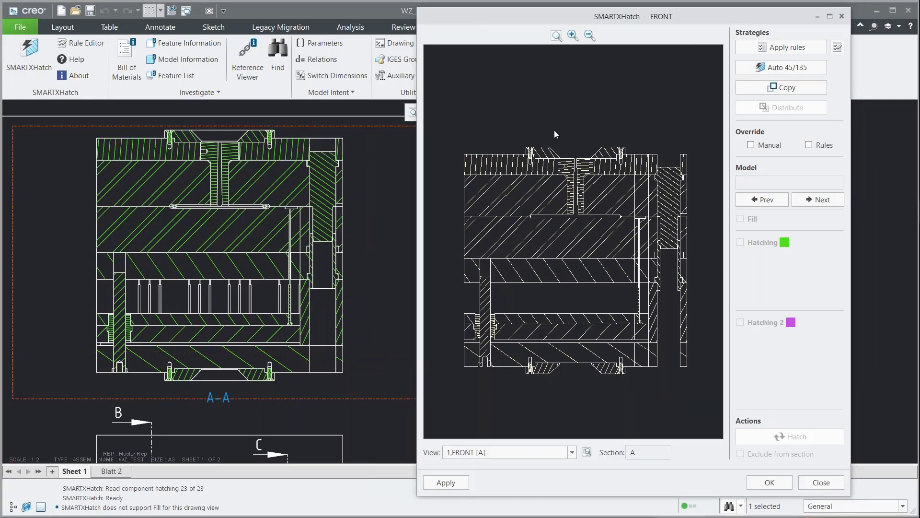
{"action": "scroll", "coordinate": [572, 124], "scroll_direction": "down", "scroll_amount": 2}
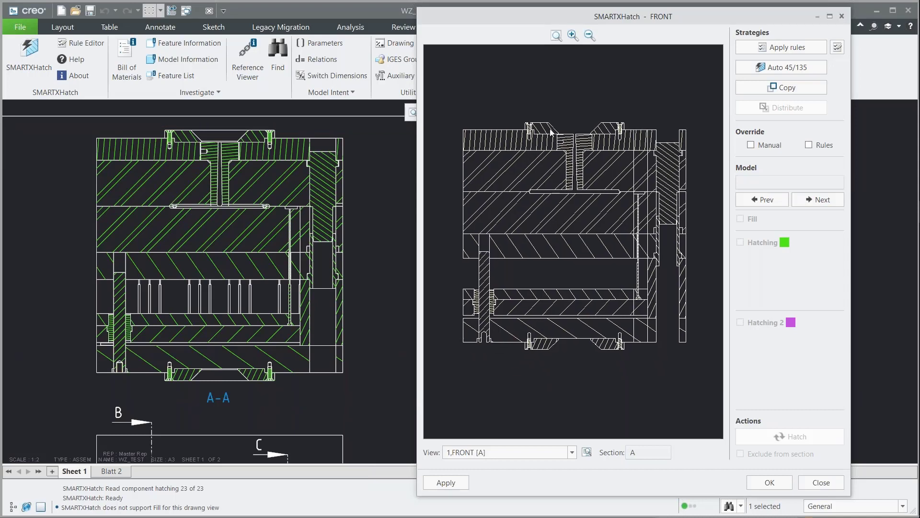
{"action": "left_click", "coordinate": [552, 130]}
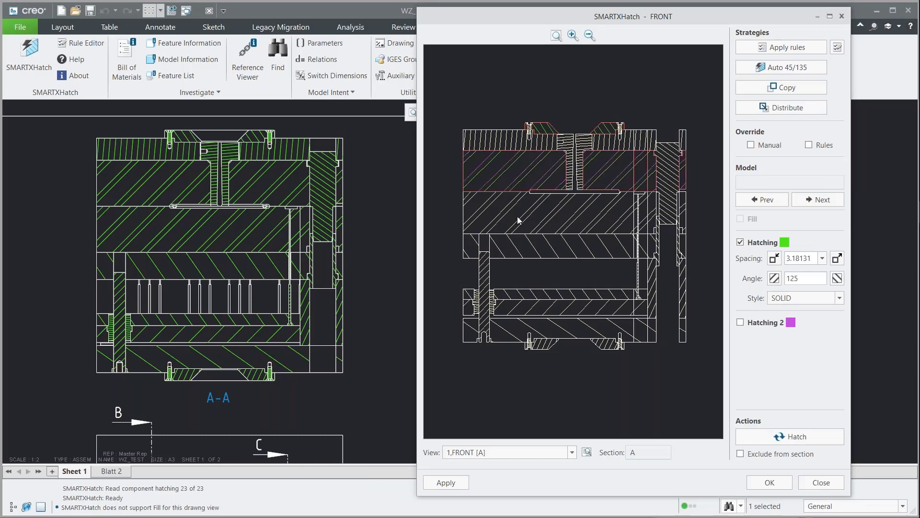
{"action": "left_click", "coordinate": [529, 241]}
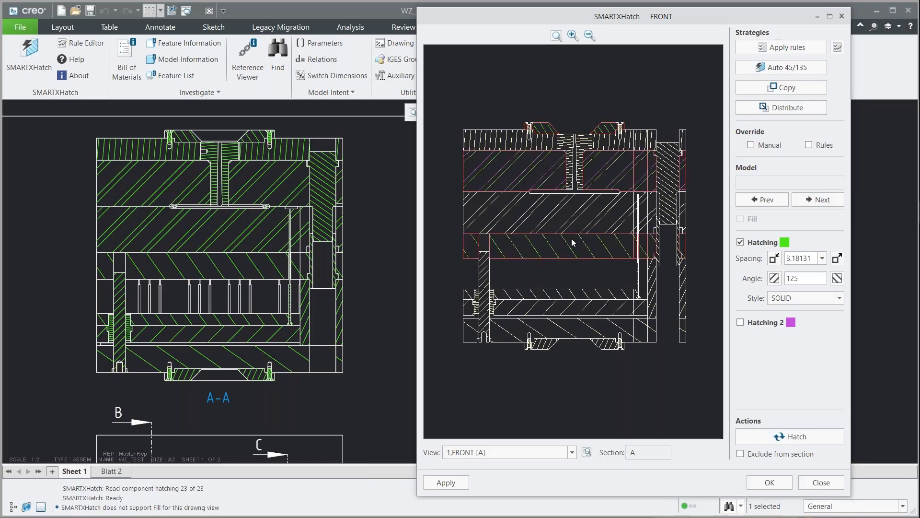
{"action": "left_click", "coordinate": [823, 258]}
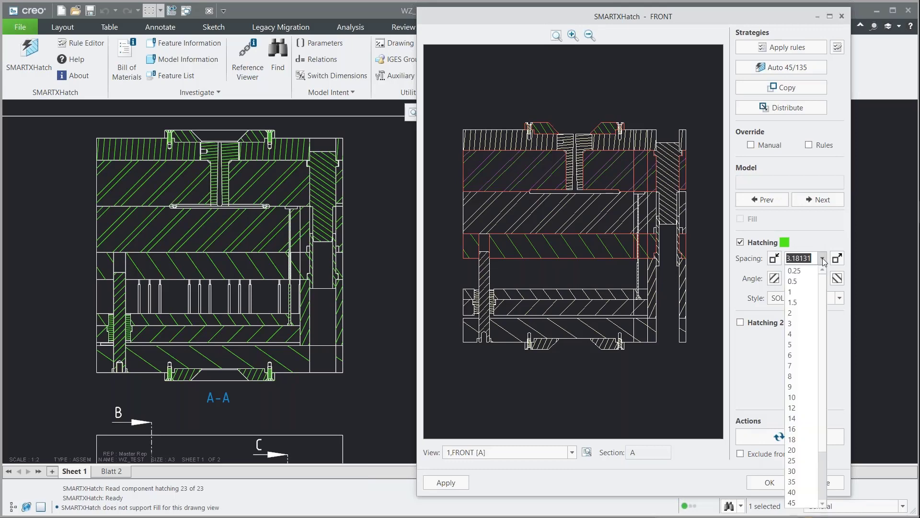
{"action": "left_click", "coordinate": [803, 347]}
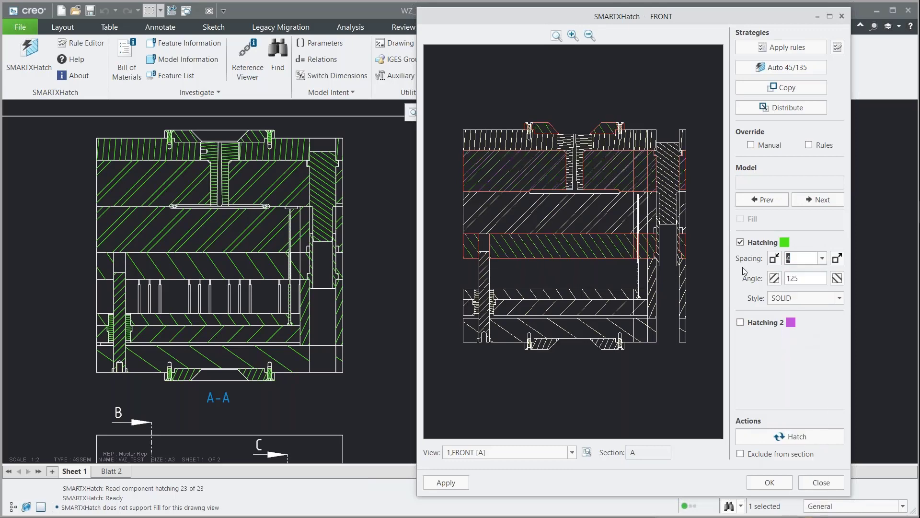
{"action": "key", "text": "Return"}
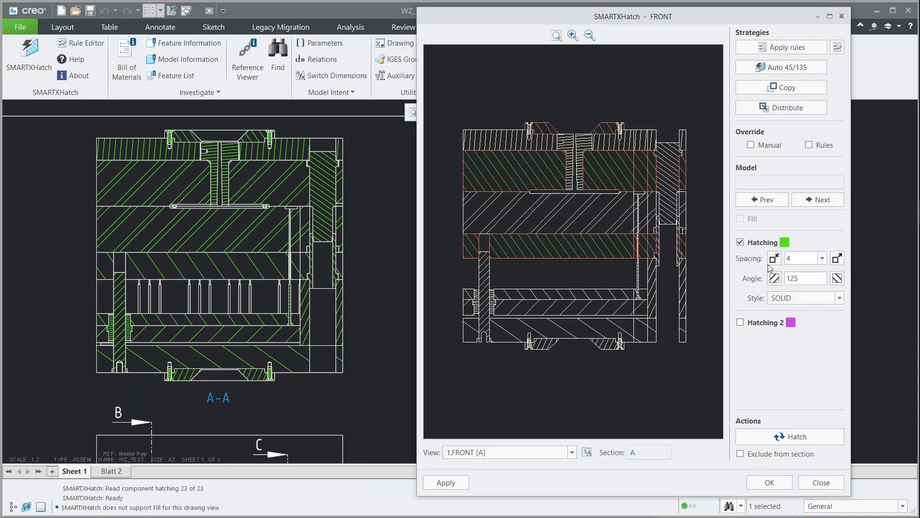
{"action": "left_click", "coordinate": [775, 280]}
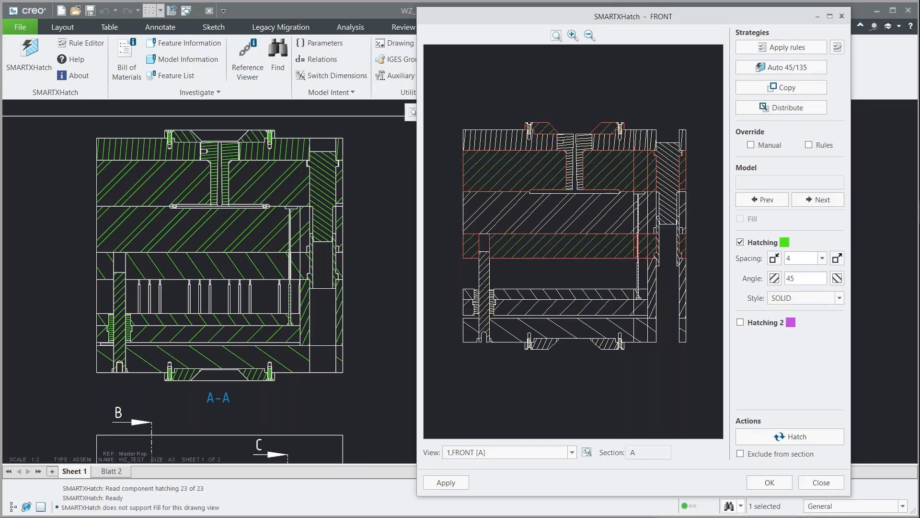
{"action": "left_click", "coordinate": [647, 105]}
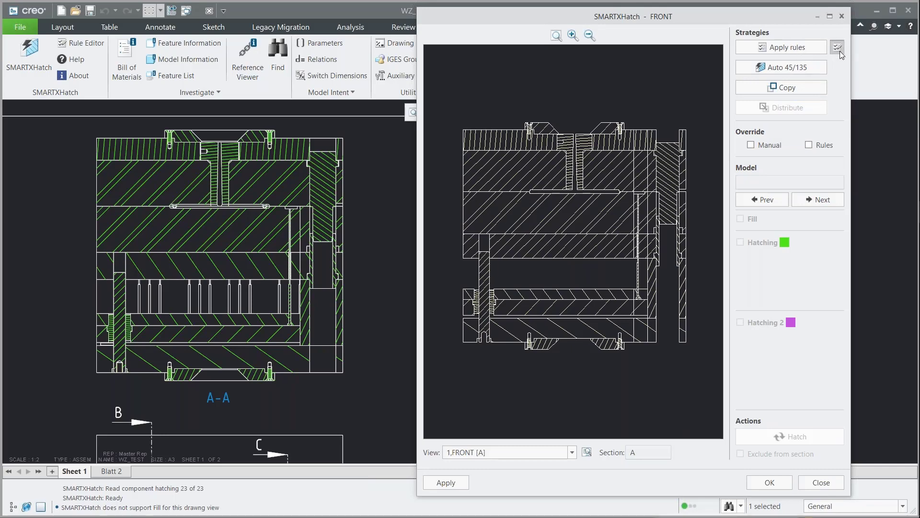
Review the Rule Editor's DIN, SCREW, ISO and EJP exclusion rules.
{"action": "left_click", "coordinate": [837, 48]}
{"action": "left_click_drag", "start_coordinate": [697, 82], "coordinate": [588, 47]}
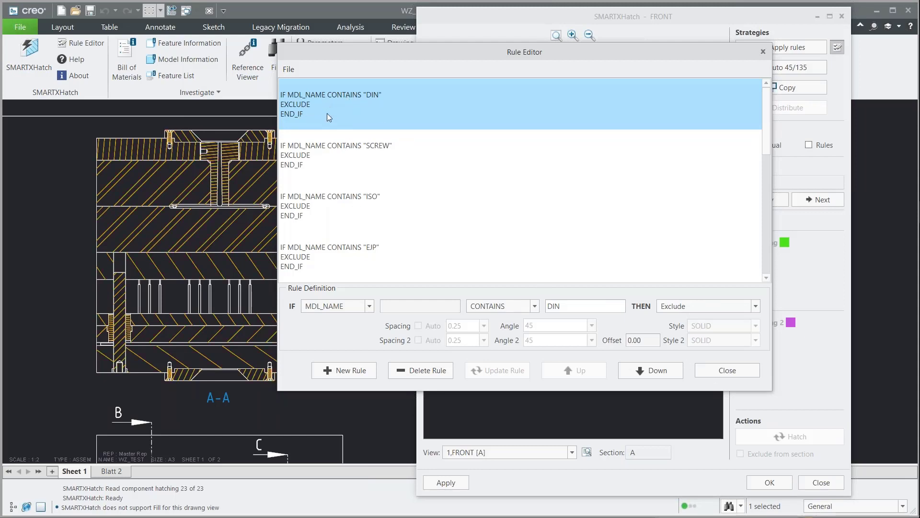
{"action": "left_click", "coordinate": [349, 155]}
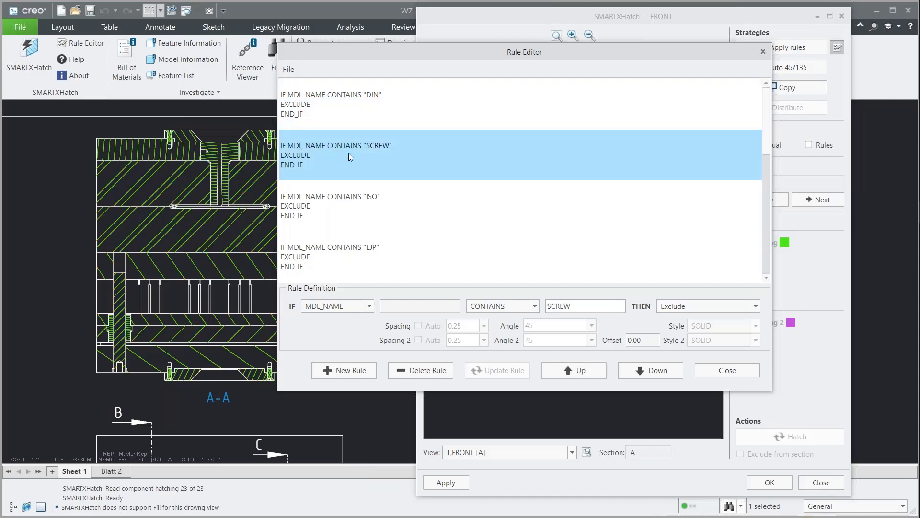
{"action": "left_click", "coordinate": [326, 101]}
{"action": "left_click", "coordinate": [352, 171]}
{"action": "left_click", "coordinate": [370, 200]}
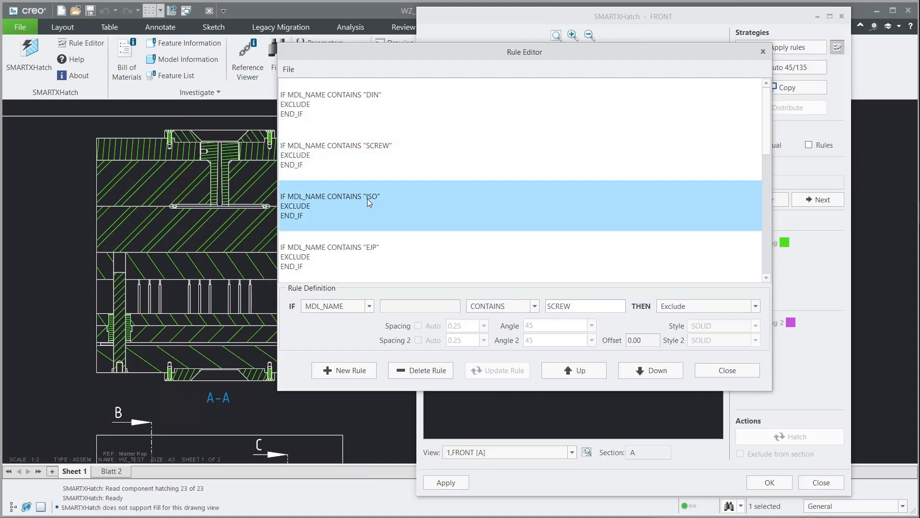
{"action": "left_click", "coordinate": [380, 250]}
{"action": "scroll", "coordinate": [384, 231], "scroll_direction": "down", "scroll_amount": 3}
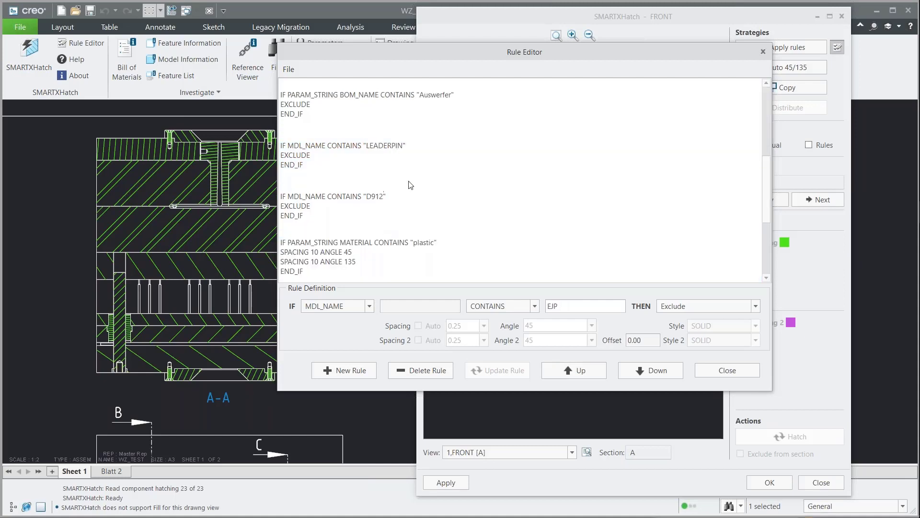
{"action": "scroll", "coordinate": [383, 238], "scroll_direction": "up", "scroll_amount": 3}
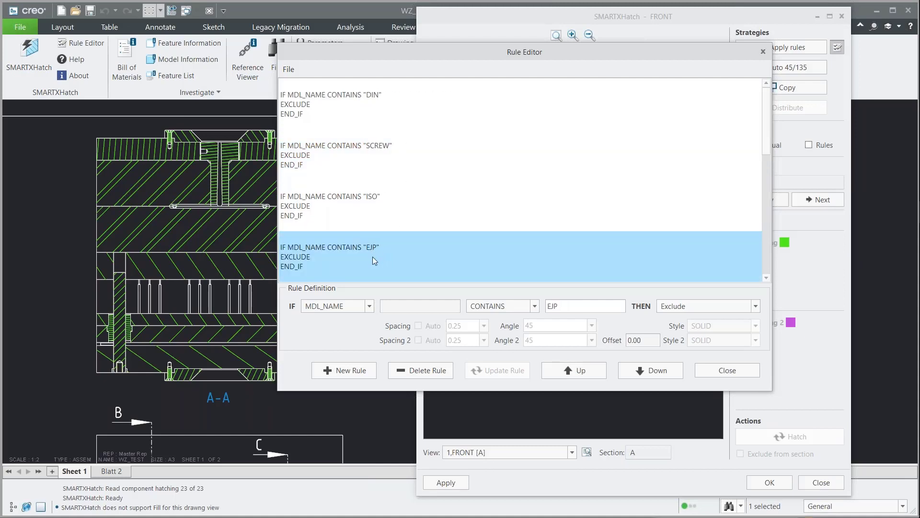
{"action": "scroll", "coordinate": [373, 257], "scroll_direction": "down", "scroll_amount": 3}
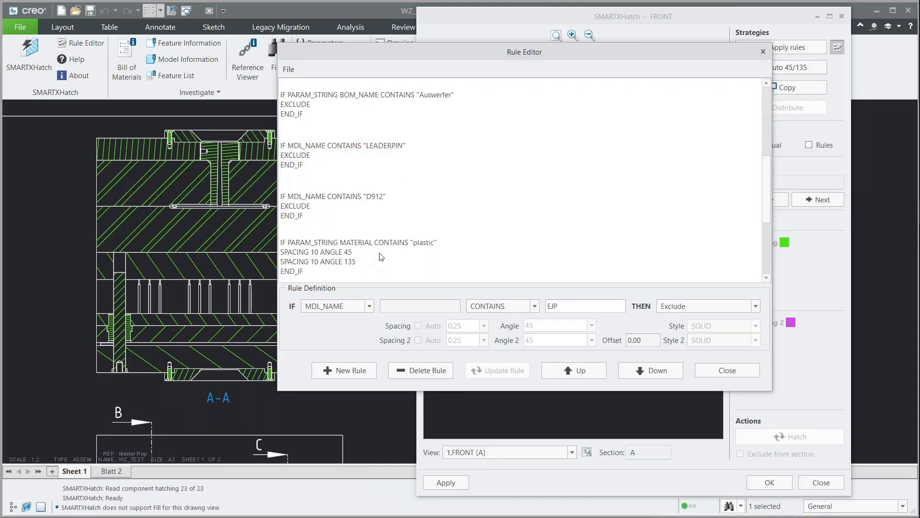
Inspect the Auswerfer rule, keeping BOM_NAME CONTAINS as the condition and Exclude as the action.
{"action": "left_click", "coordinate": [400, 101]}
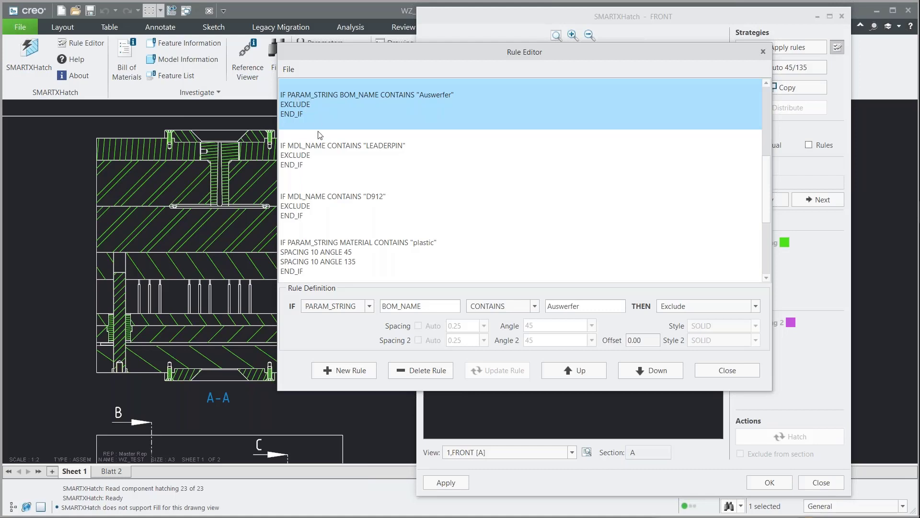
{"action": "left_click", "coordinate": [372, 308]}
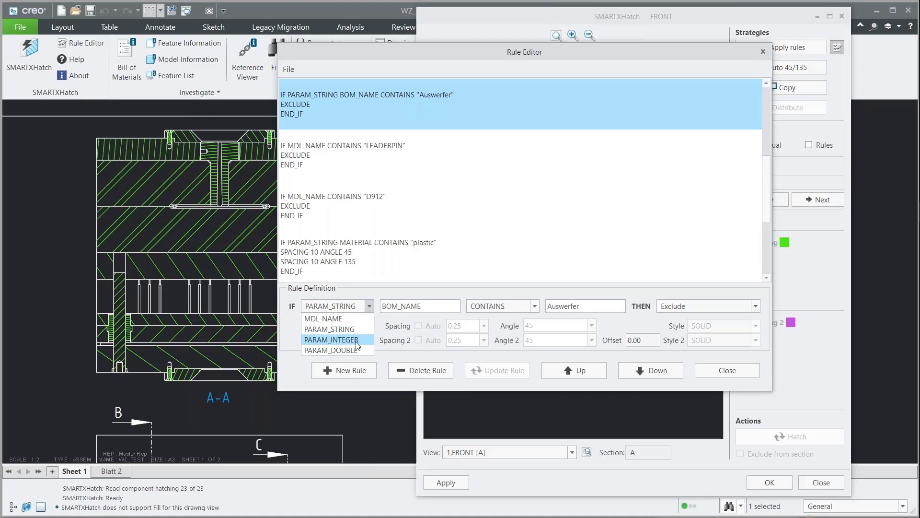
{"action": "left_click", "coordinate": [370, 306]}
{"action": "left_click_drag", "start_coordinate": [428, 306], "coordinate": [380, 306]}
{"action": "left_click", "coordinate": [445, 307]}
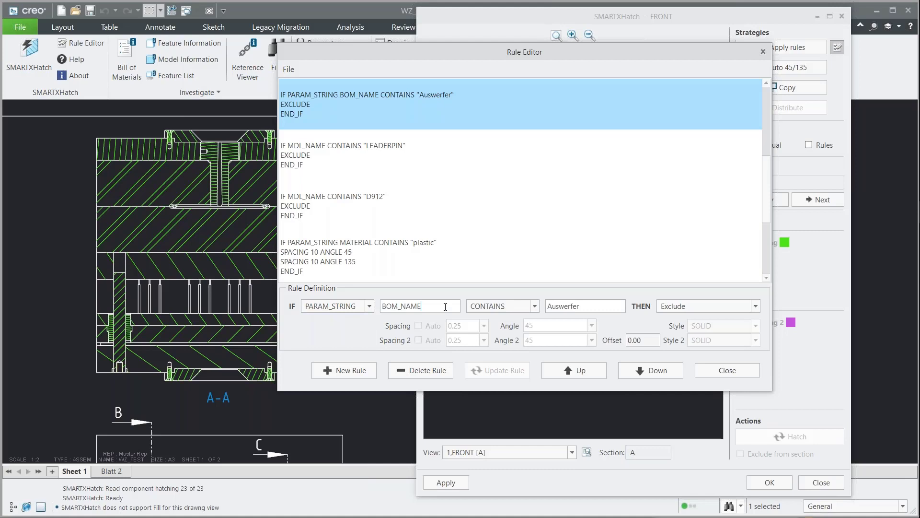
{"action": "left_click", "coordinate": [534, 307]}
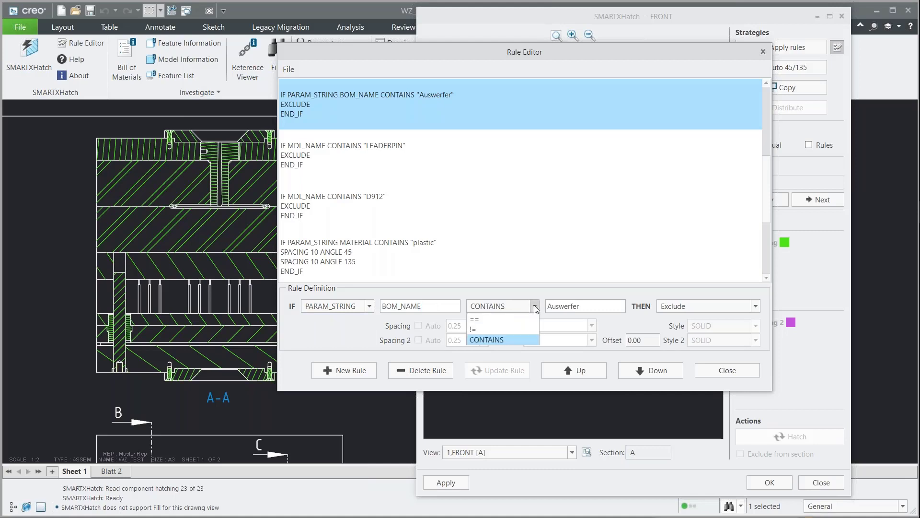
{"action": "left_click", "coordinate": [496, 340]}
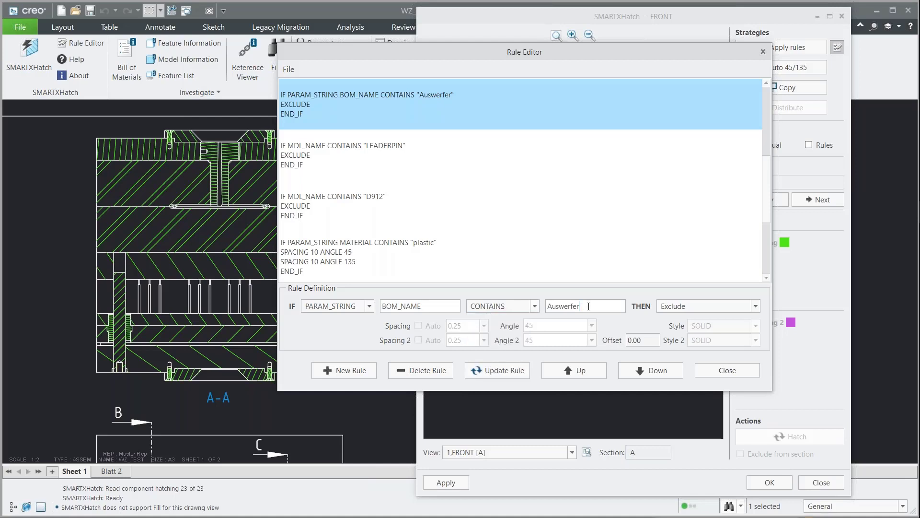
{"action": "left_click", "coordinate": [693, 305]}
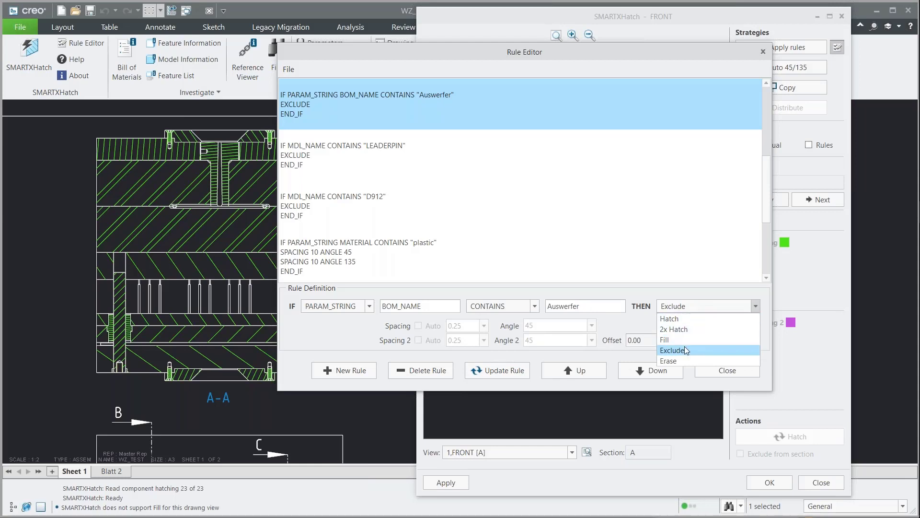
{"action": "left_click", "coordinate": [703, 305]}
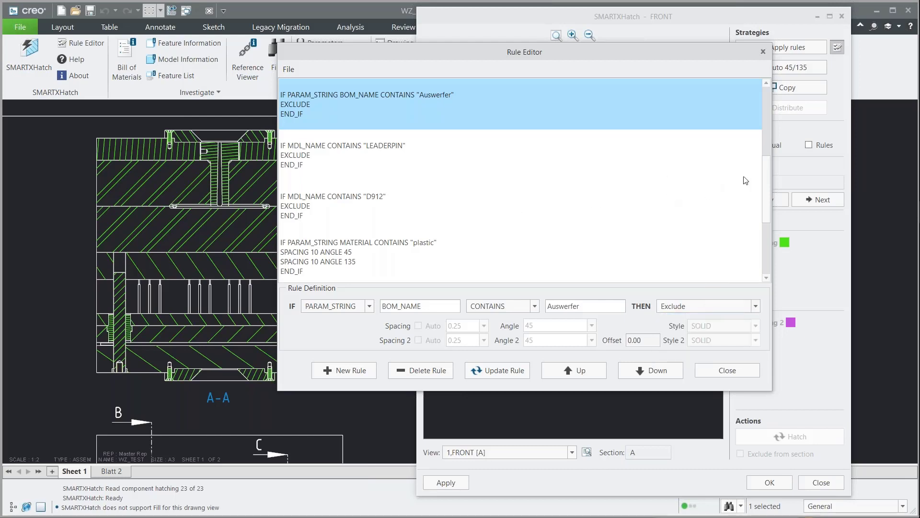
{"action": "left_click_drag", "start_coordinate": [769, 171], "coordinate": [770, 214]}
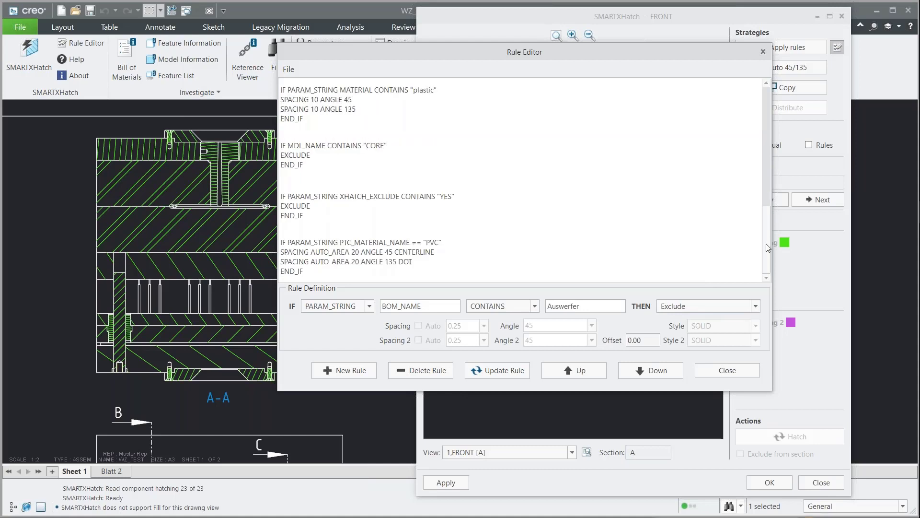
Inspect the PVC rule's PTC_MATERIAL_NAME condition and its PVC value.
{"action": "left_click", "coordinate": [331, 256]}
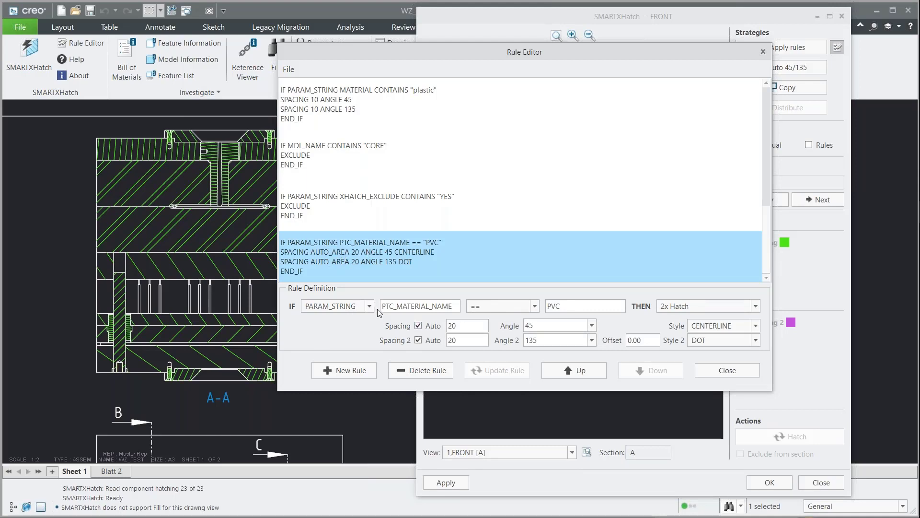
{"action": "left_click_drag", "start_coordinate": [454, 305], "coordinate": [384, 311]}
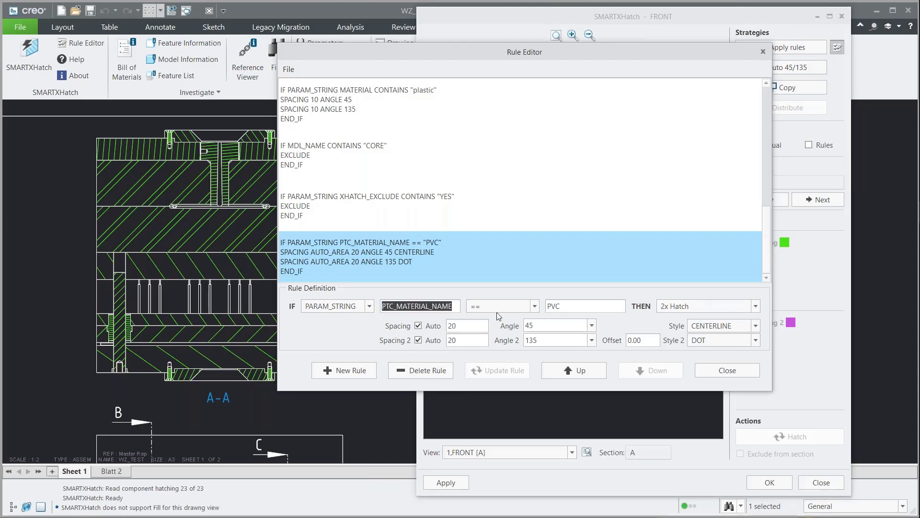
{"action": "left_click_drag", "start_coordinate": [573, 310], "coordinate": [547, 308]}
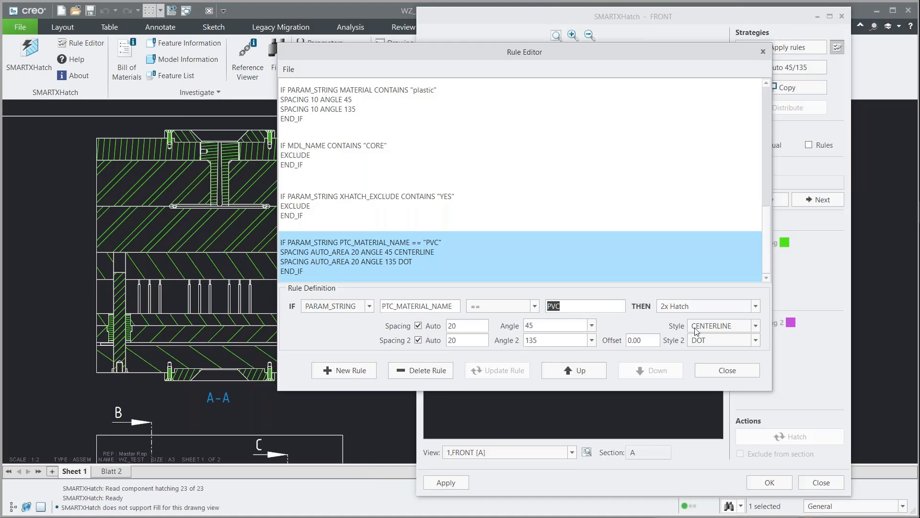
Keep CENTERLINE and DOT as the PVC rule's two hatch styles, then close the Rule Editor.
{"action": "left_click", "coordinate": [737, 330]}
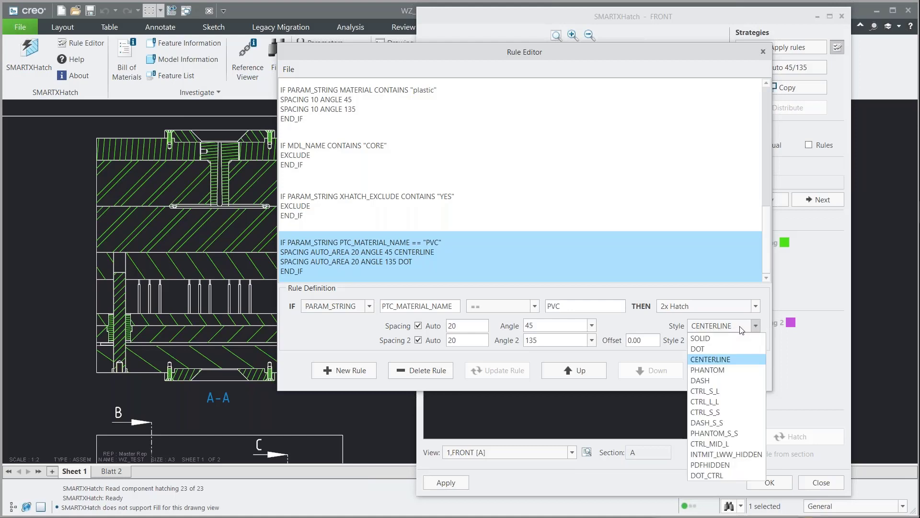
{"action": "left_click", "coordinate": [735, 357]}
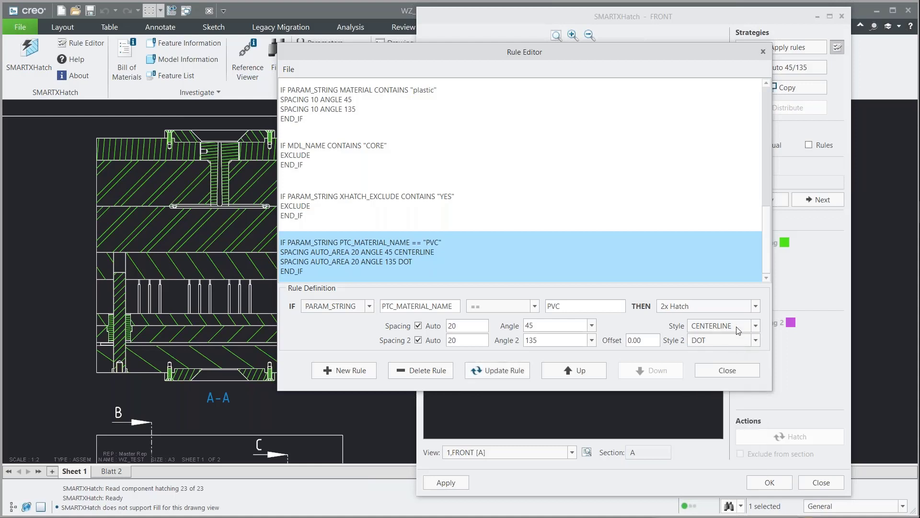
{"action": "left_click", "coordinate": [737, 328]}
{"action": "left_click", "coordinate": [730, 341]}
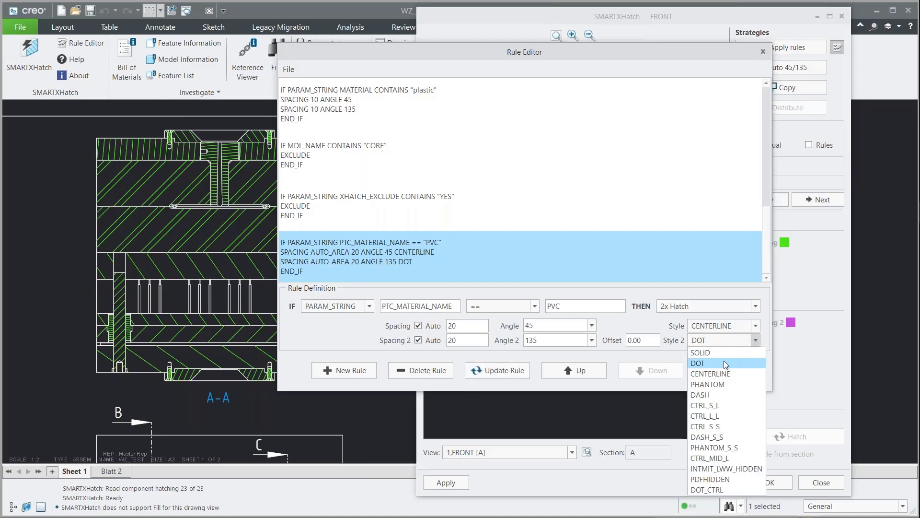
{"action": "left_click", "coordinate": [727, 363]}
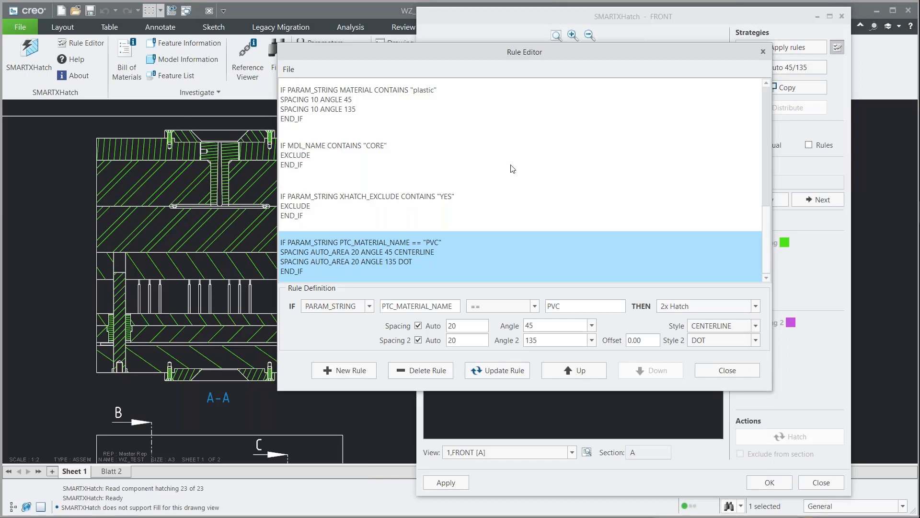
{"action": "left_click", "coordinate": [721, 368]}
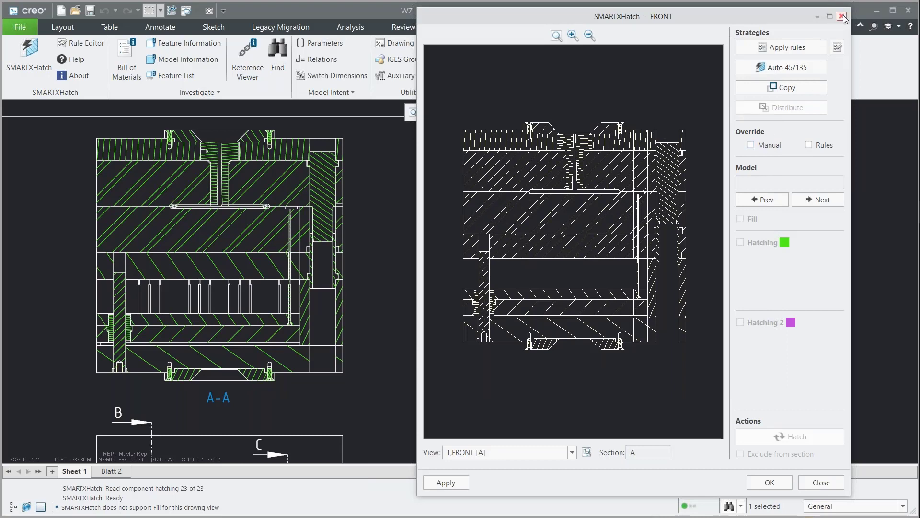
Reselect view 1,FRONT [A], decline the apply warning, and hatch the preview by rules.
{"action": "left_click", "coordinate": [515, 454]}
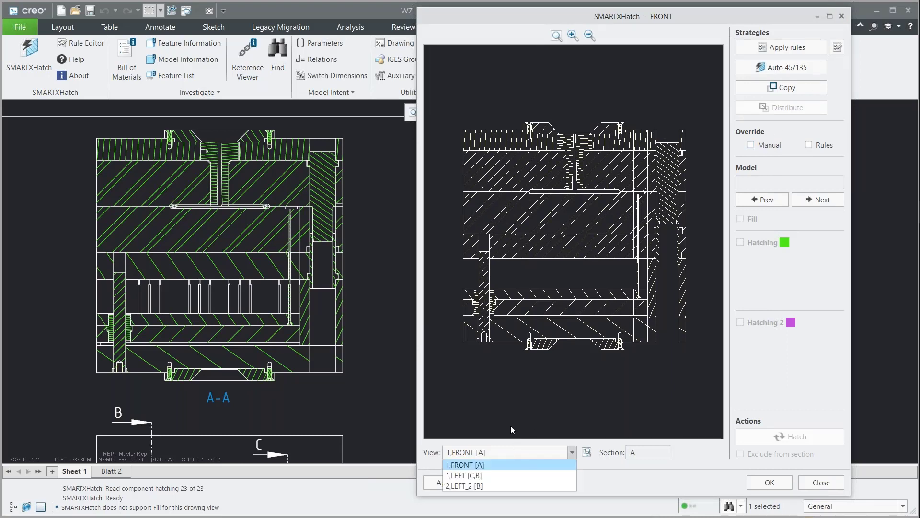
{"action": "left_click", "coordinate": [475, 467]}
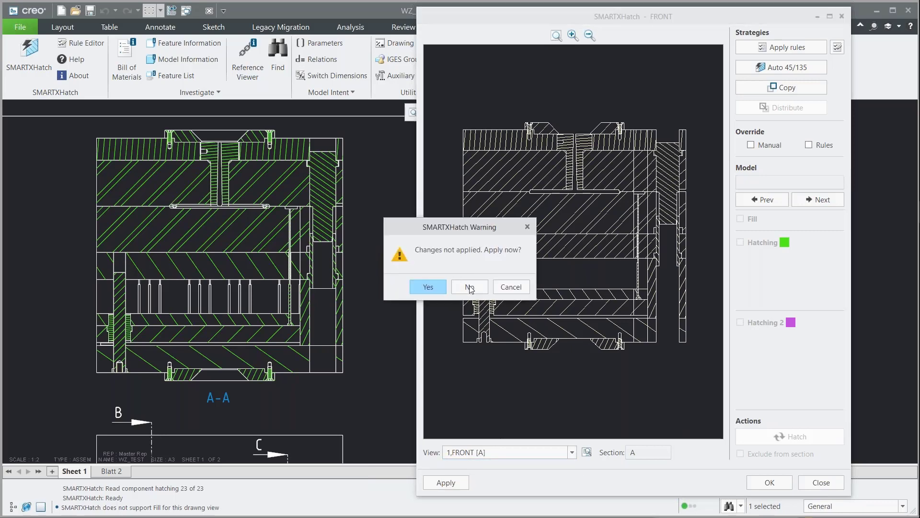
{"action": "left_click", "coordinate": [470, 286]}
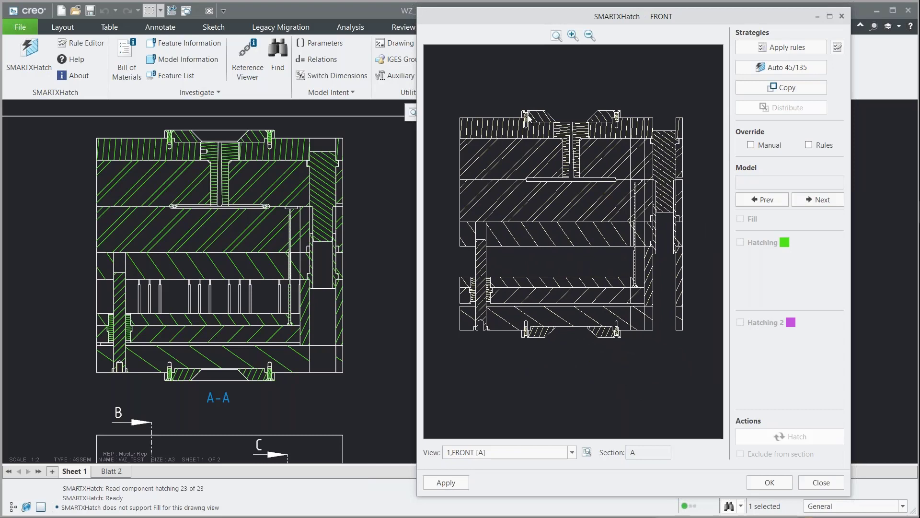
{"action": "left_click", "coordinate": [786, 49]}
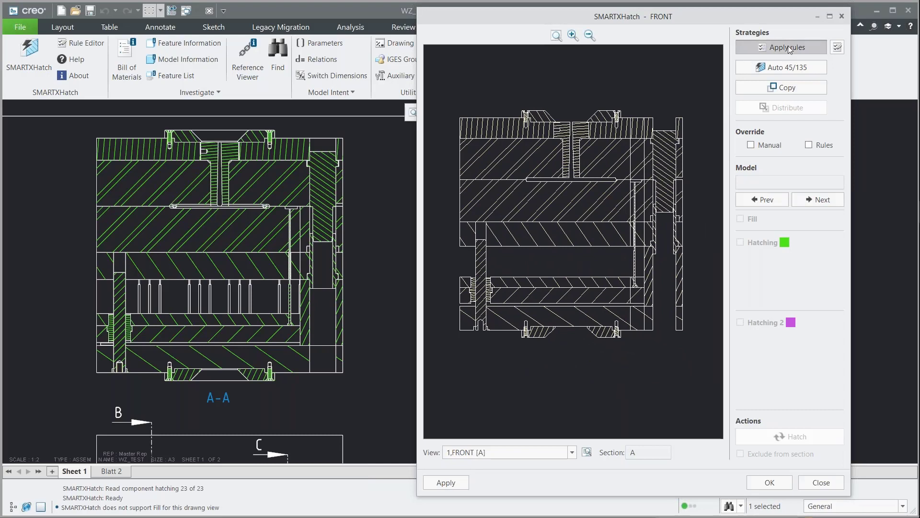
Inspect the top screw, a right-side component and the leader pin in the preview.
{"action": "left_click", "coordinate": [617, 117]}
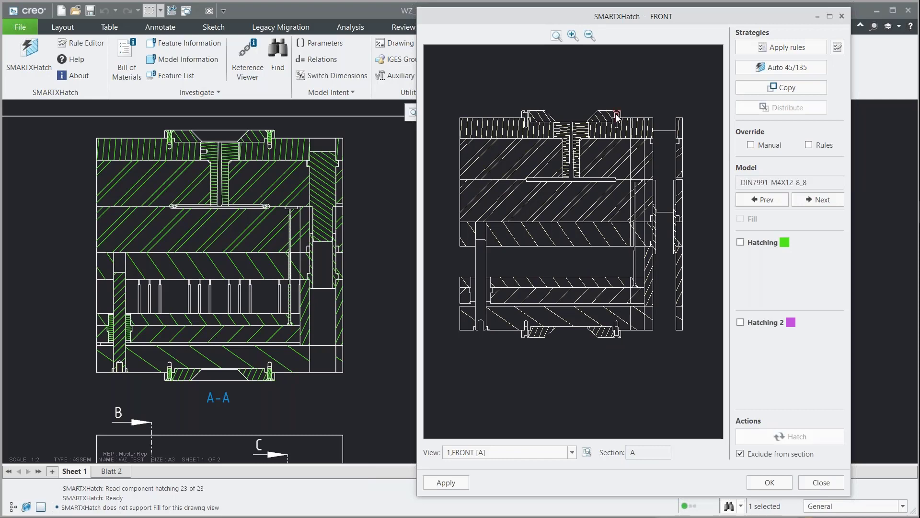
{"action": "left_click", "coordinate": [667, 149]}
{"action": "left_click", "coordinate": [485, 288]}
{"action": "left_click", "coordinate": [452, 265]}
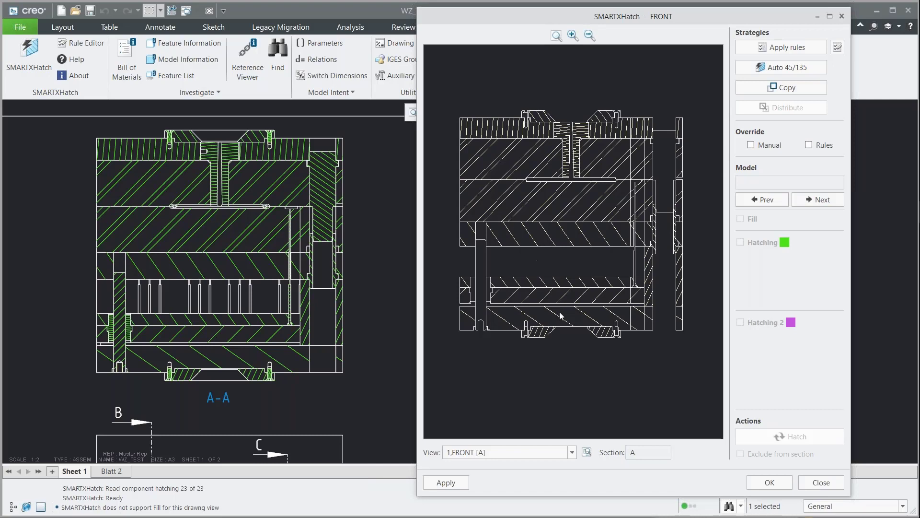
Rehatch all parts with Auto 45/135 and confirm the locating ring's spacing stays at 3.
{"action": "left_click", "coordinate": [815, 70]}
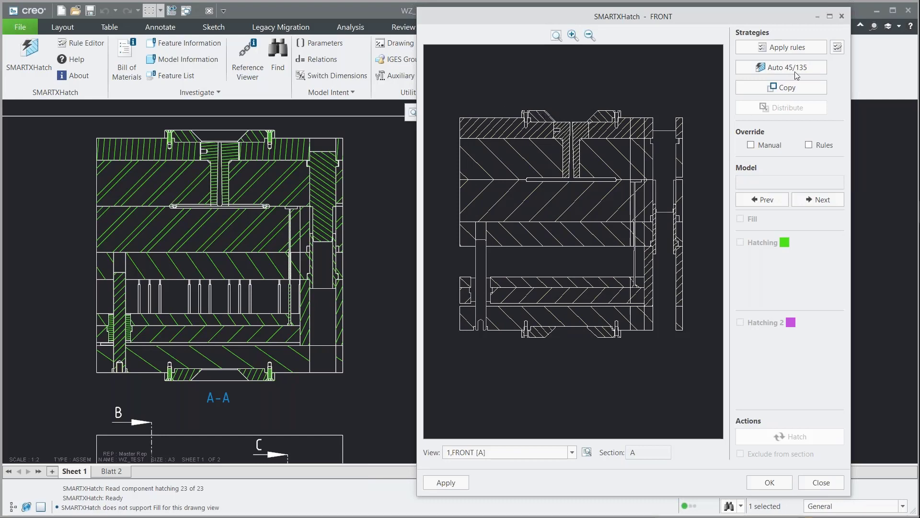
{"action": "left_click", "coordinate": [538, 119]}
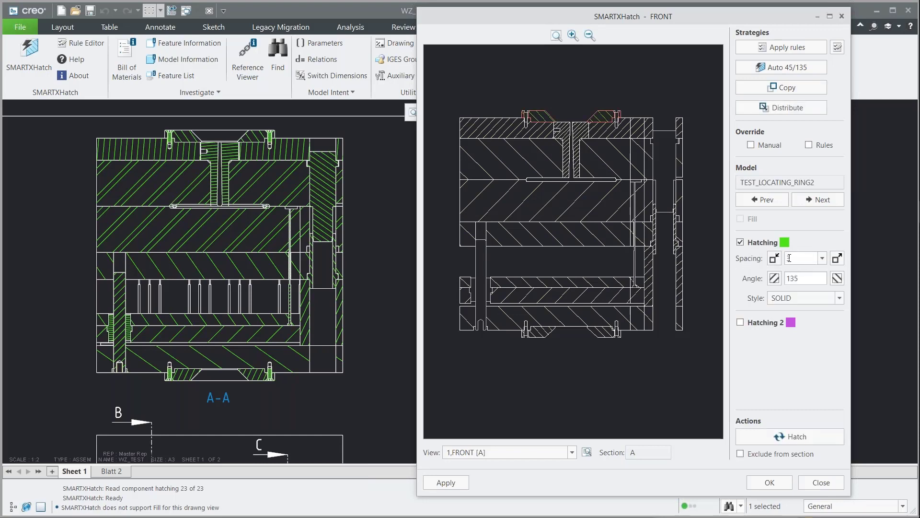
{"action": "left_click", "coordinate": [824, 259]}
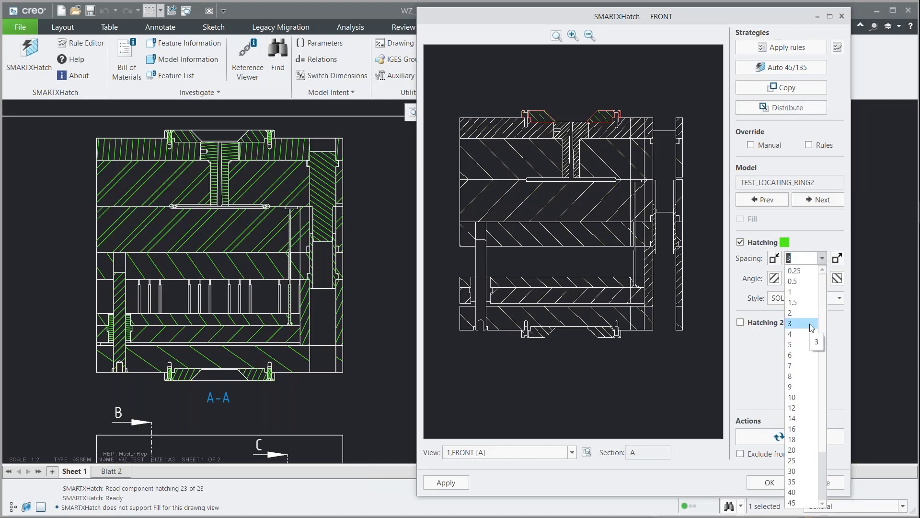
{"action": "left_click", "coordinate": [823, 259]}
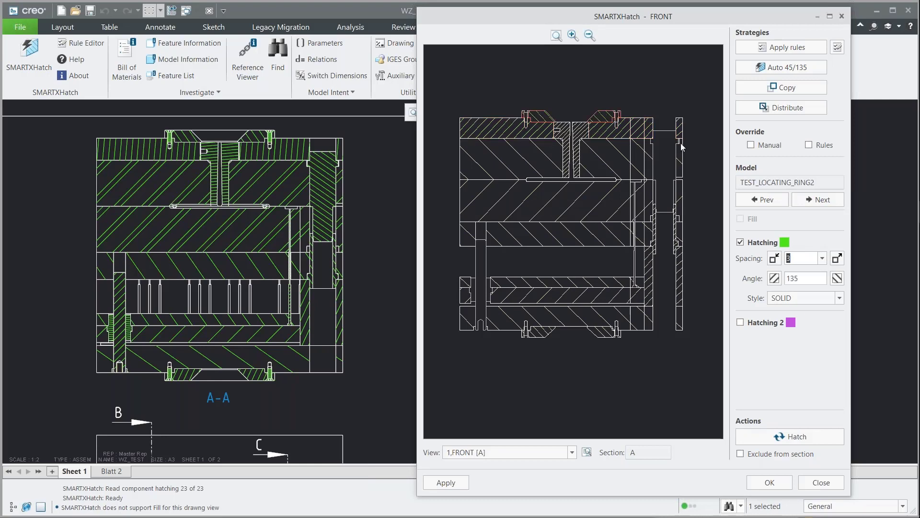
{"action": "left_click", "coordinate": [604, 121]}
{"action": "left_click", "coordinate": [822, 258]}
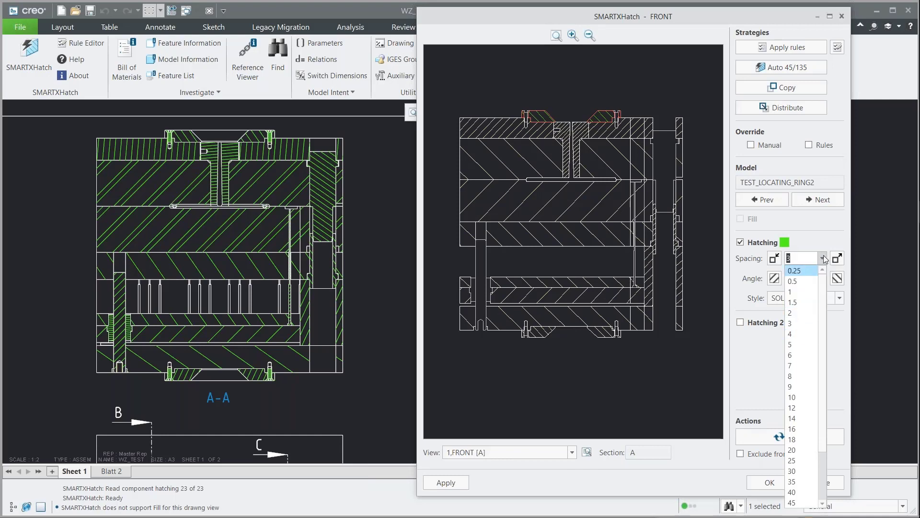
{"action": "left_click", "coordinate": [827, 258]}
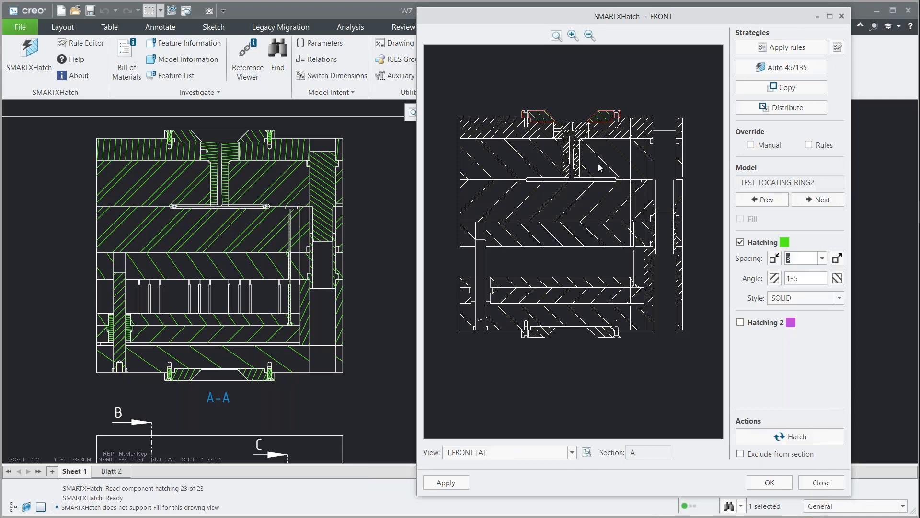
Box-select the upper plate parts in the preview, then clear the selection.
{"action": "left_click", "coordinate": [705, 214]}
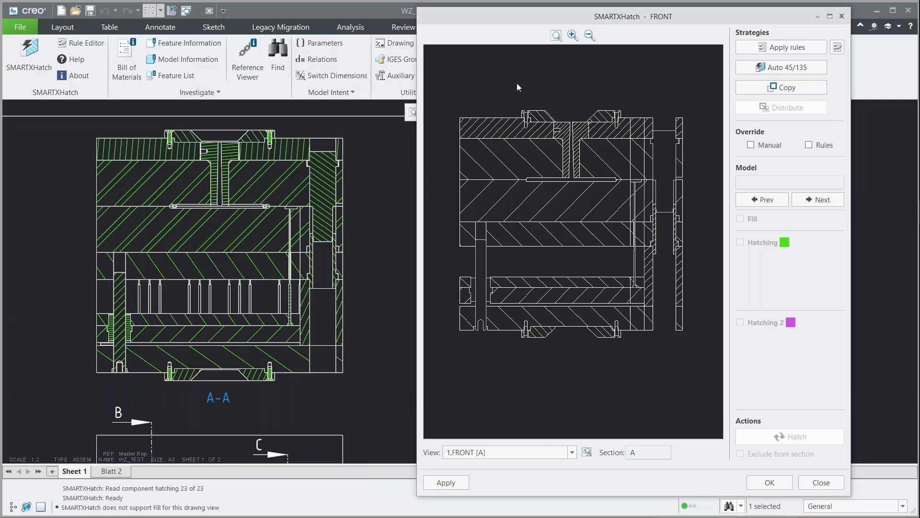
{"action": "mouse_move", "coordinate": [498, 79]}
{"action": "left_mouse_down"}
{"action": "mouse_move", "coordinate": [620, 176]}
{"action": "mouse_move", "coordinate": [638, 163]}
{"action": "left_mouse_up"}
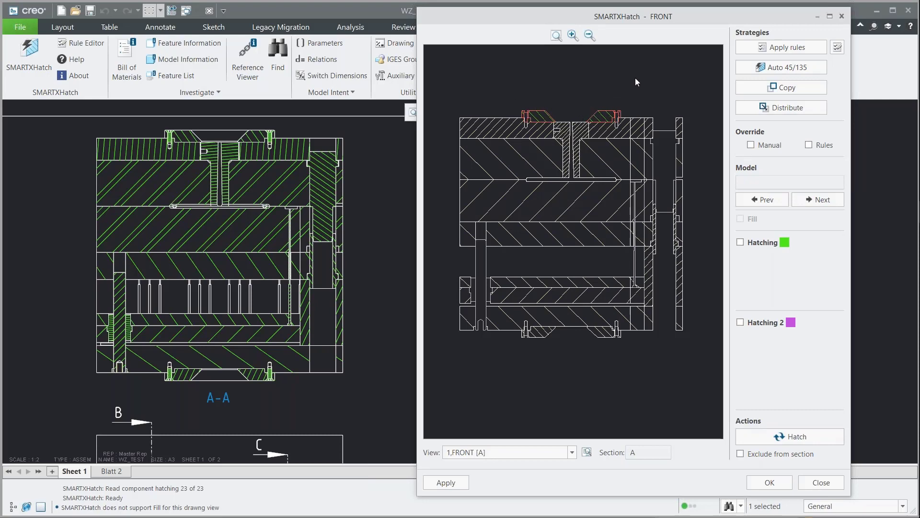
{"action": "left_click_drag", "start_coordinate": [635, 77], "coordinate": [504, 156]}
{"action": "left_click_drag", "start_coordinate": [633, 89], "coordinate": [508, 151]}
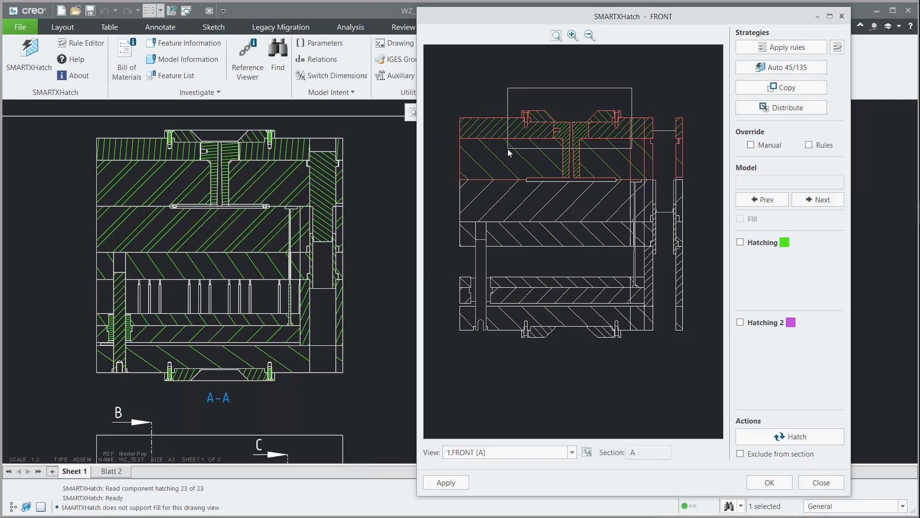
{"action": "left_click_drag", "start_coordinate": [508, 149], "coordinate": [507, 149]}
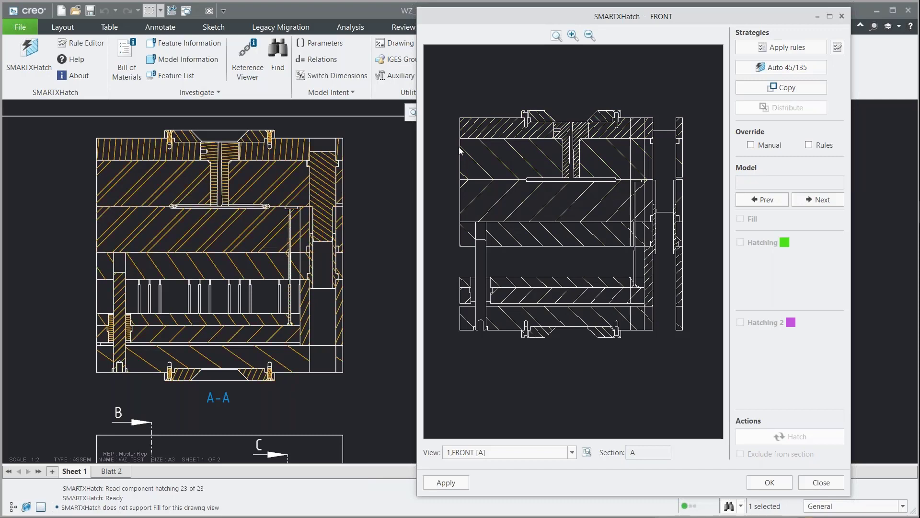
Apply the new hatching to the drawing and check it on section view A-A.
{"action": "left_click", "coordinate": [446, 483]}
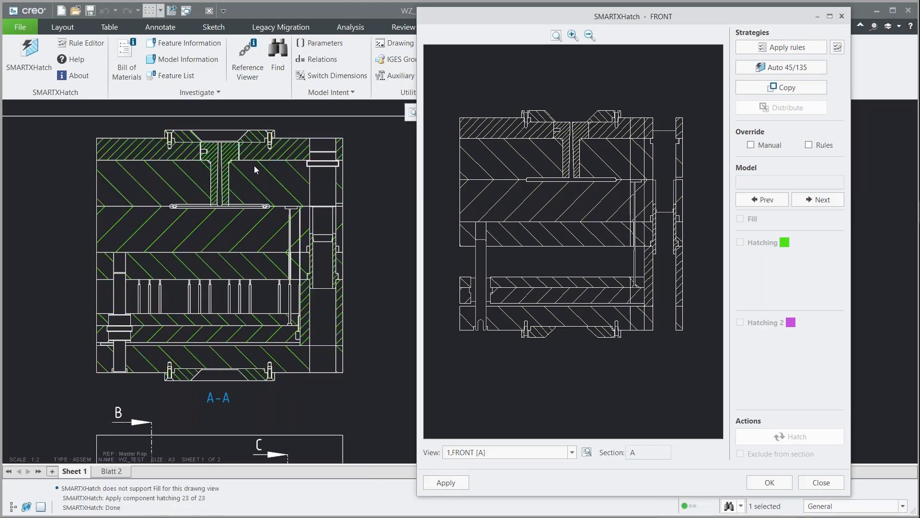
{"action": "left_click", "coordinate": [373, 219]}
{"action": "left_click", "coordinate": [245, 104]}
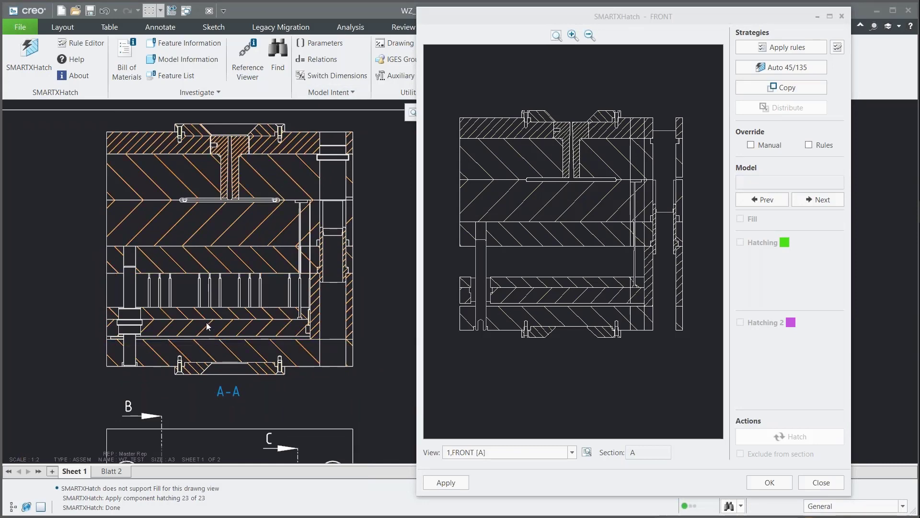
Switch SMARTXHatch to the LEFT view C-C and pan around the drawing.
{"action": "left_click", "coordinate": [481, 455]}
{"action": "left_click", "coordinate": [488, 477]}
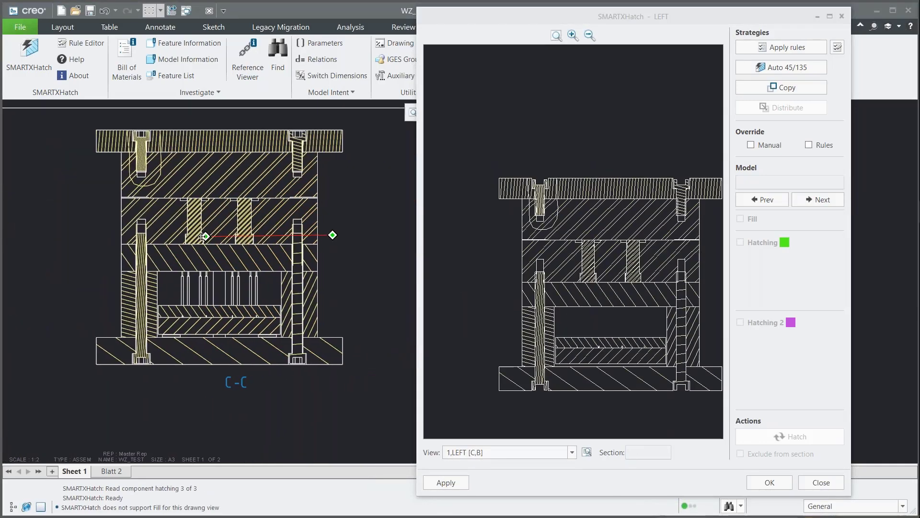
{"action": "left_click", "coordinate": [606, 254]}
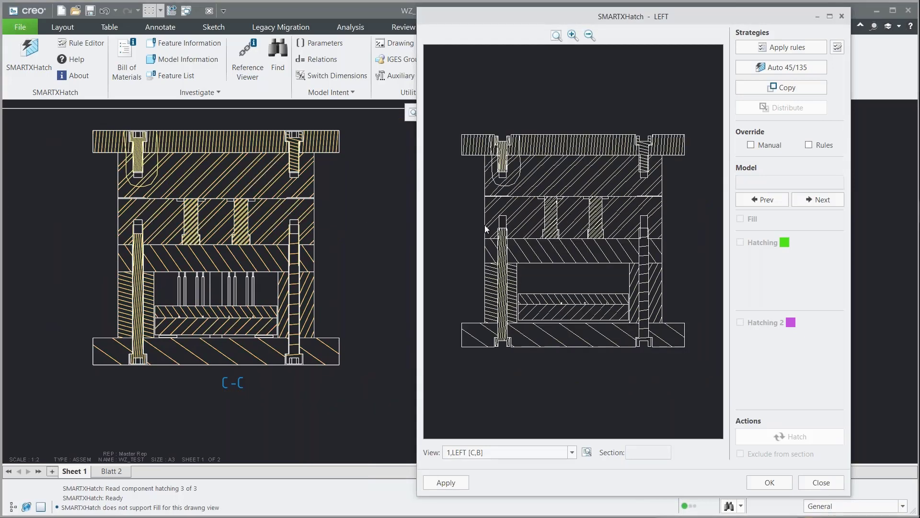
{"action": "middle_click_drag", "start_coordinate": [60, 234], "coordinate": [298, 230]}
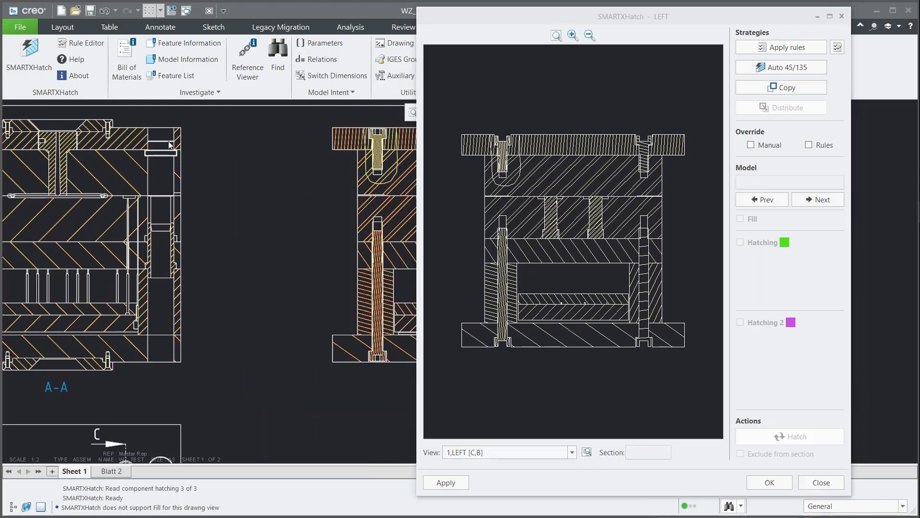
{"action": "middle_click_drag", "start_coordinate": [352, 202], "coordinate": [138, 203]}
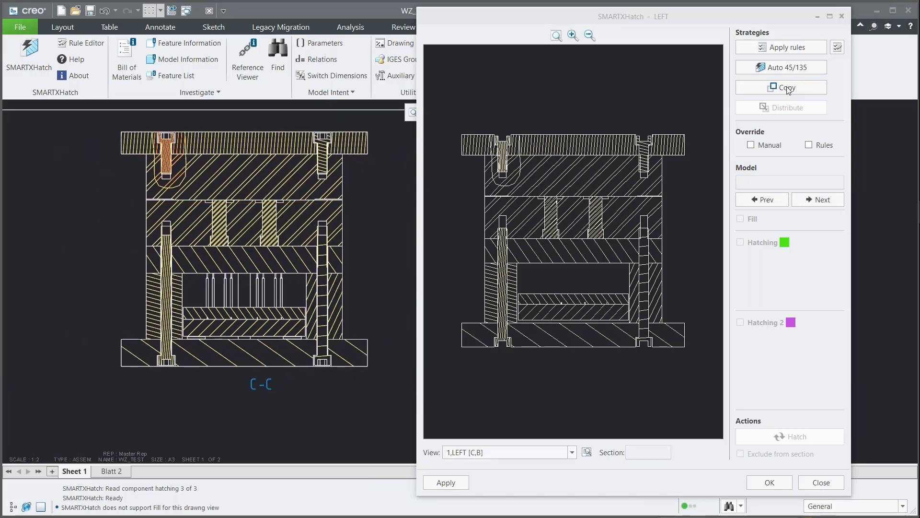
Copy hatching onto C-C from source view 1,FRONT [A], then pan C-C into view.
{"action": "left_click", "coordinate": [789, 90]}
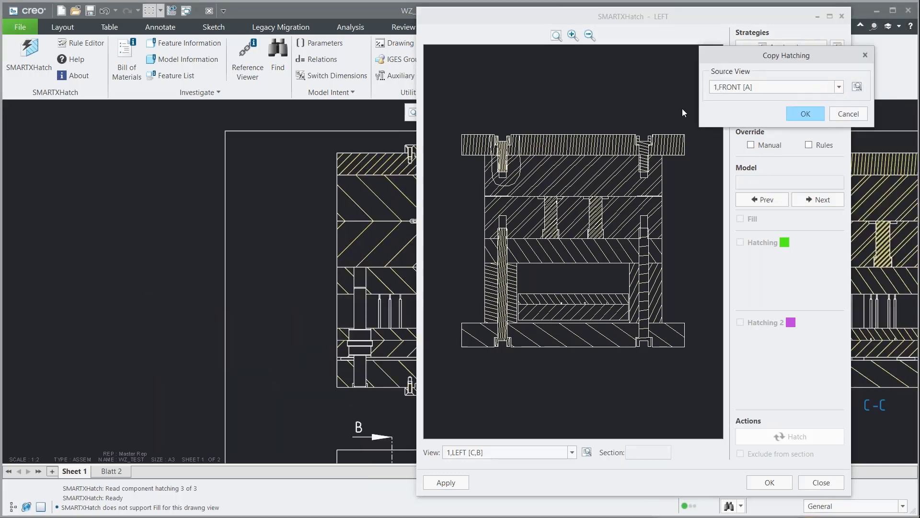
{"action": "left_click", "coordinate": [857, 86]}
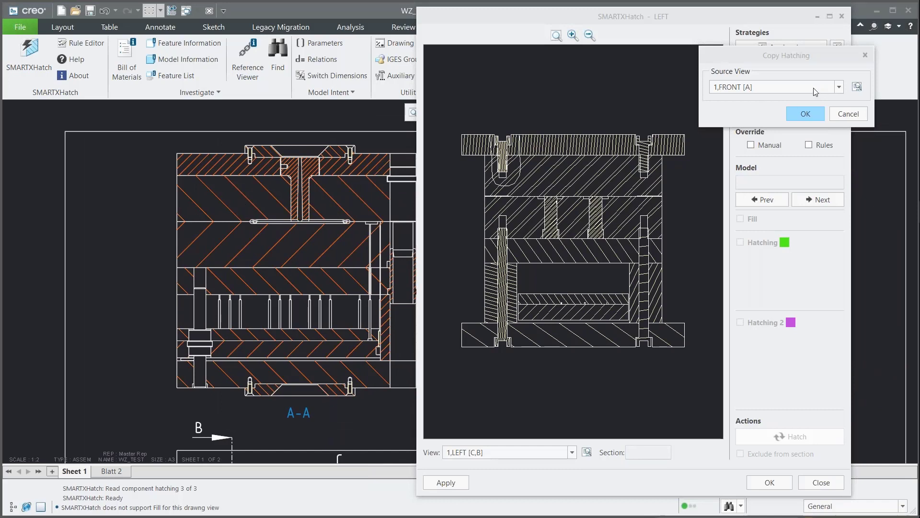
{"action": "left_click", "coordinate": [756, 88]}
{"action": "left_click", "coordinate": [752, 98]}
{"action": "left_click", "coordinate": [807, 115]}
{"action": "mouse_move", "coordinate": [304, 251]}
{"action": "middle_mouse_down"}
{"action": "mouse_move", "coordinate": [153, 193]}
{"action": "mouse_move", "coordinate": [271, 212]}
{"action": "middle_mouse_up"}
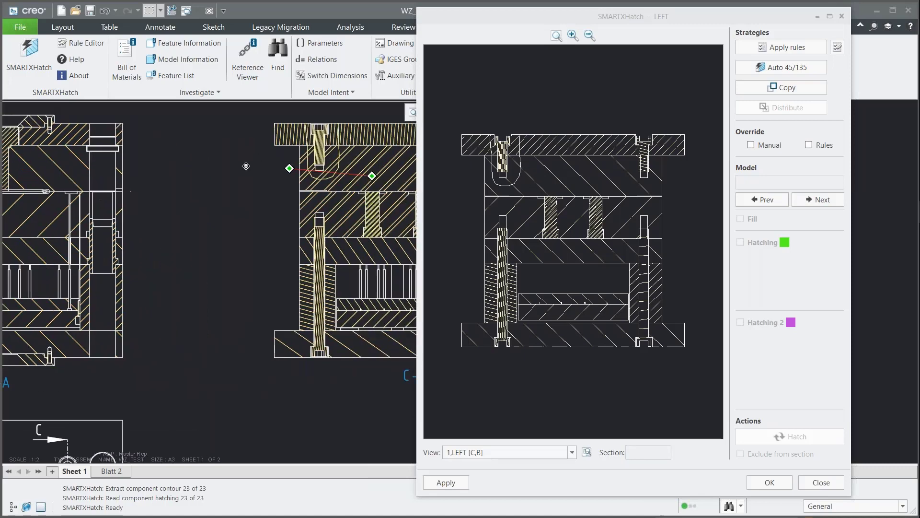
Auto-hatch section C-C at alternating 45/135 angles, give both risers spacing 3, and apply.
{"action": "middle_click_drag", "start_coordinate": [389, 141], "coordinate": [137, 147]}
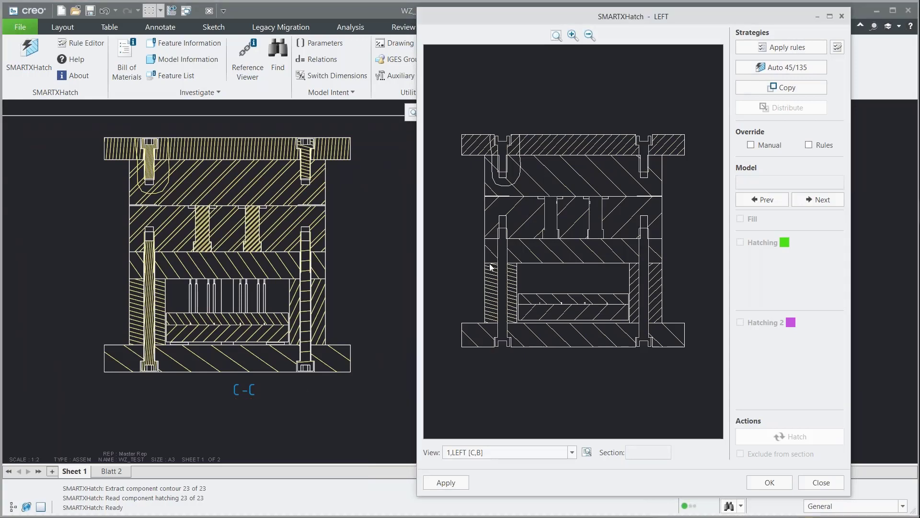
{"action": "left_click", "coordinate": [798, 67]}
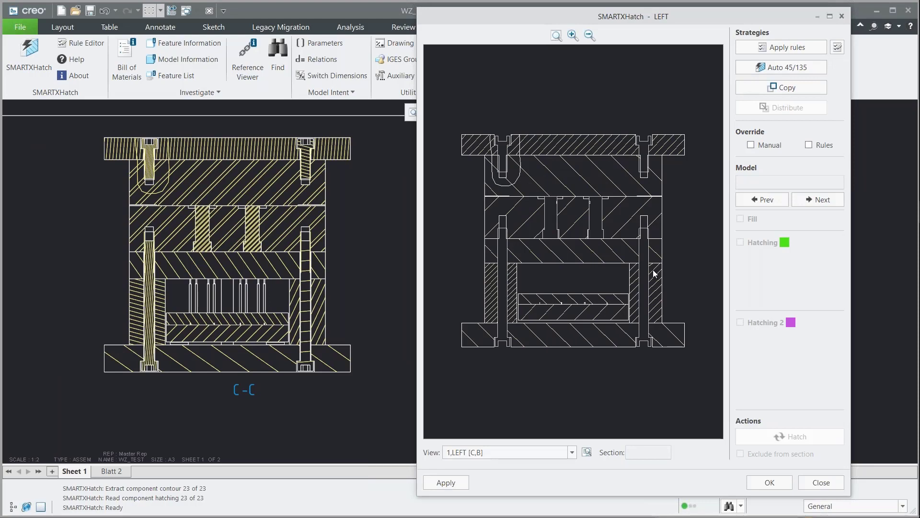
{"action": "left_click", "coordinate": [513, 280]}
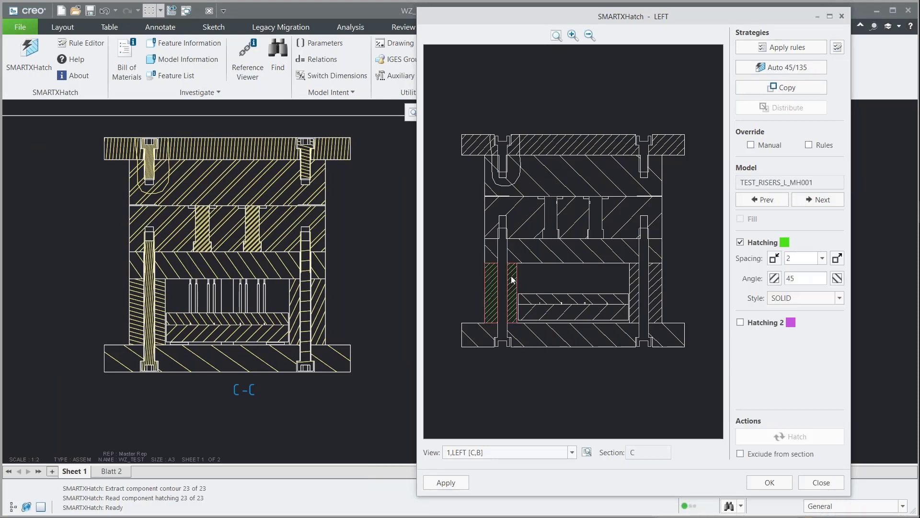
{"action": "left_click", "coordinate": [658, 279]}
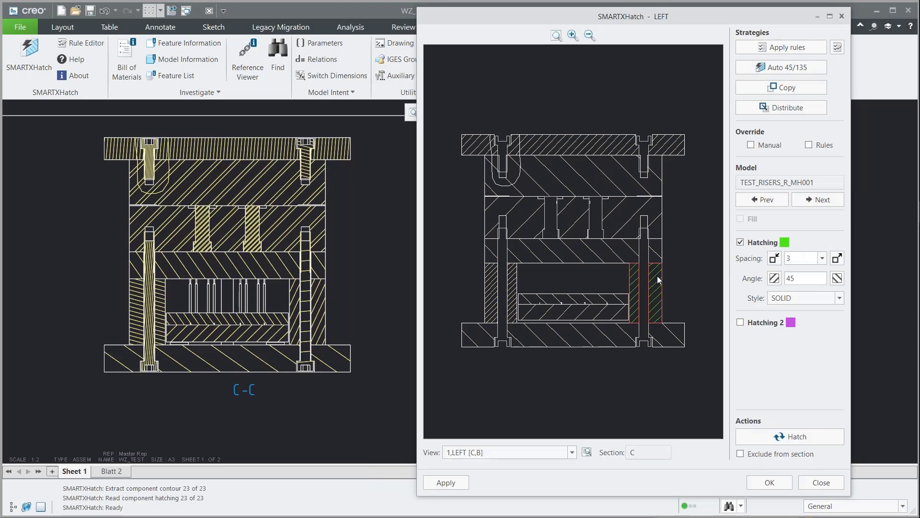
{"action": "left_click", "coordinate": [514, 277], "text": "ctrl"}
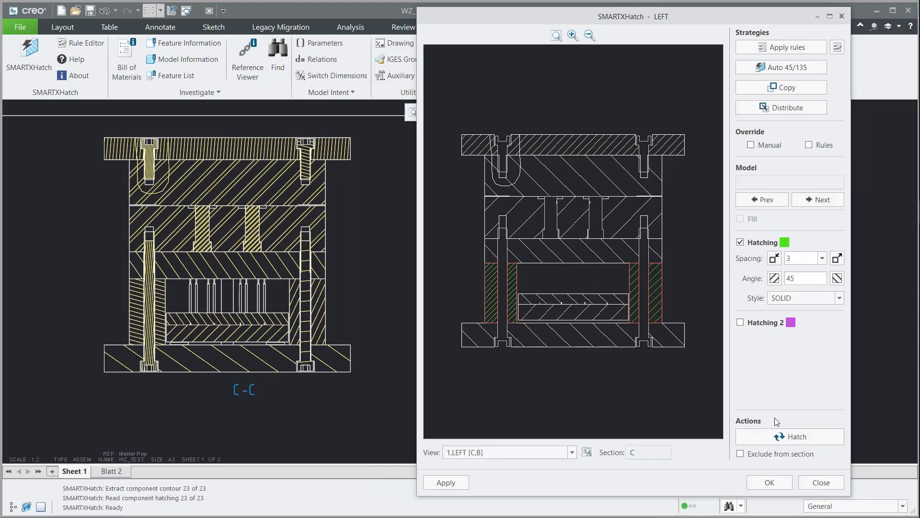
{"action": "left_click", "coordinate": [775, 438]}
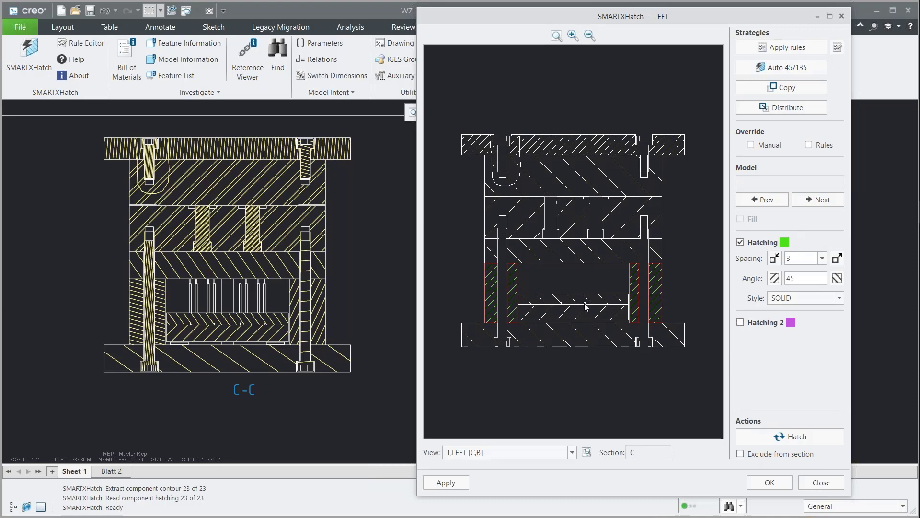
{"action": "left_click", "coordinate": [452, 483]}
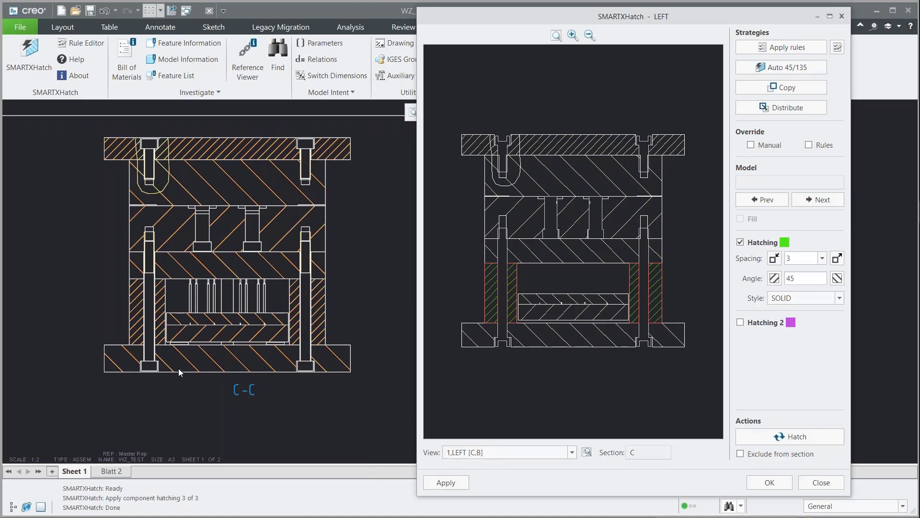
Distribute the LEFT view's hatching for all parts to target views FRONT and LEFT_2.
{"action": "left_click_drag", "start_coordinate": [295, 362], "coordinate": [269, 363]}
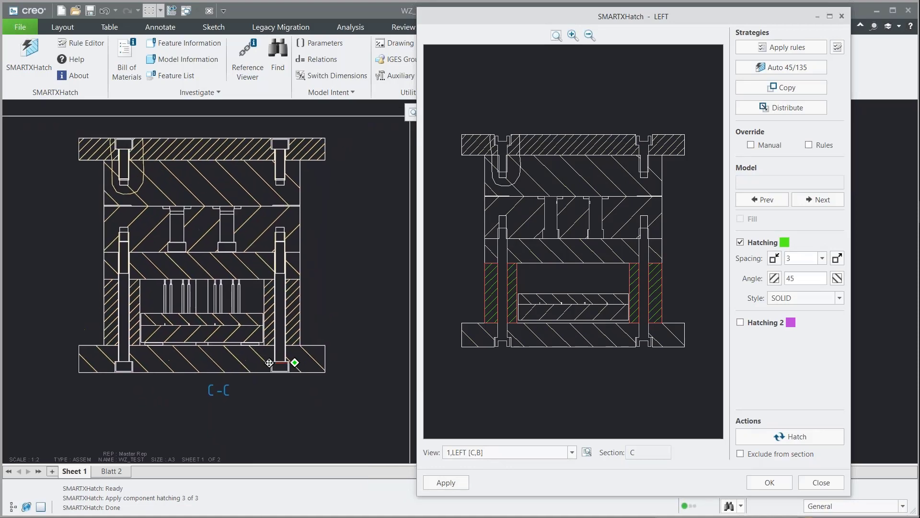
{"action": "scroll", "coordinate": [277, 286], "scroll_direction": "down", "scroll_amount": 1}
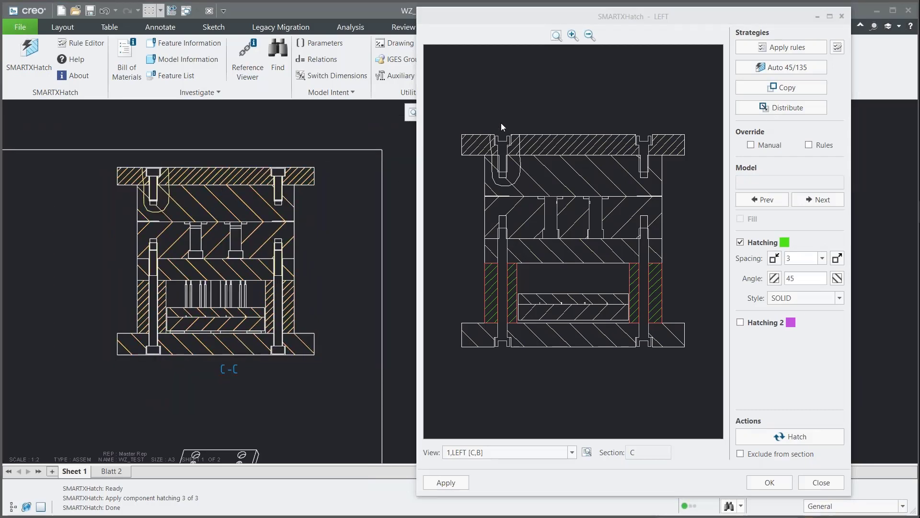
{"action": "left_click", "coordinate": [450, 99]}
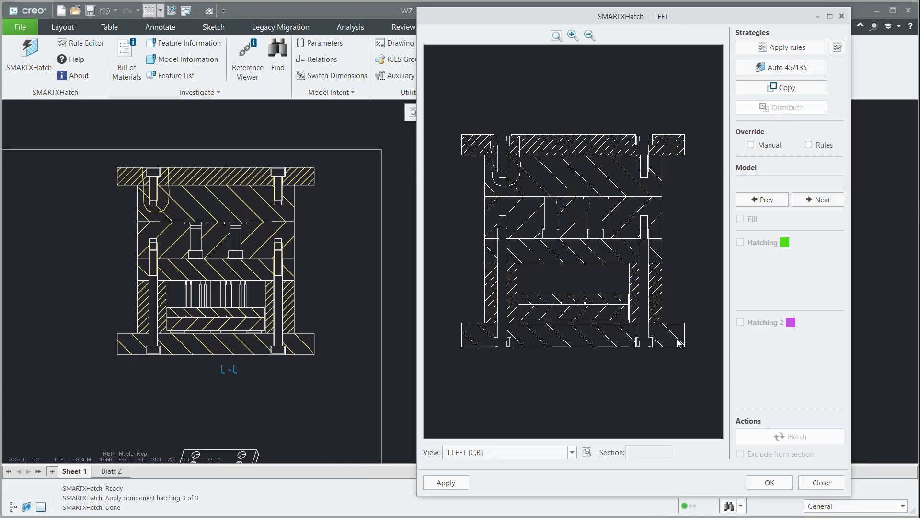
{"action": "left_click_drag", "start_coordinate": [443, 101], "coordinate": [706, 376]}
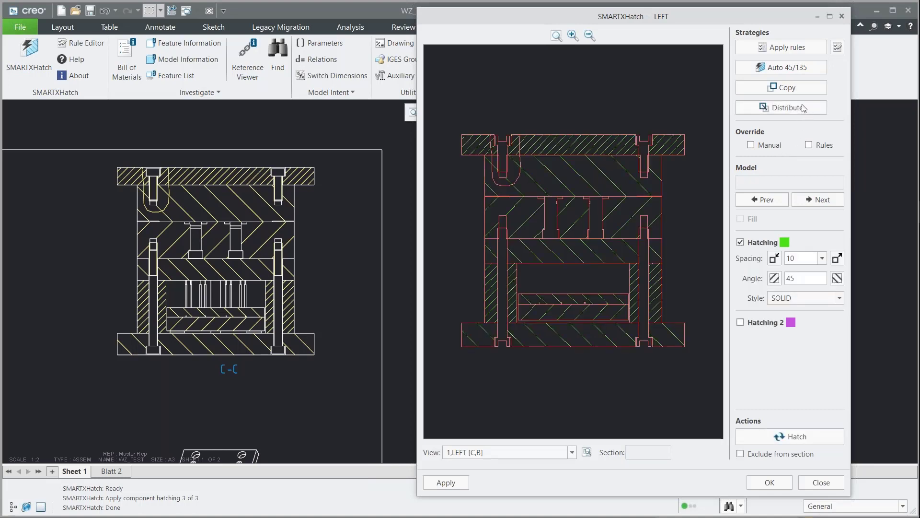
{"action": "left_click", "coordinate": [802, 110]}
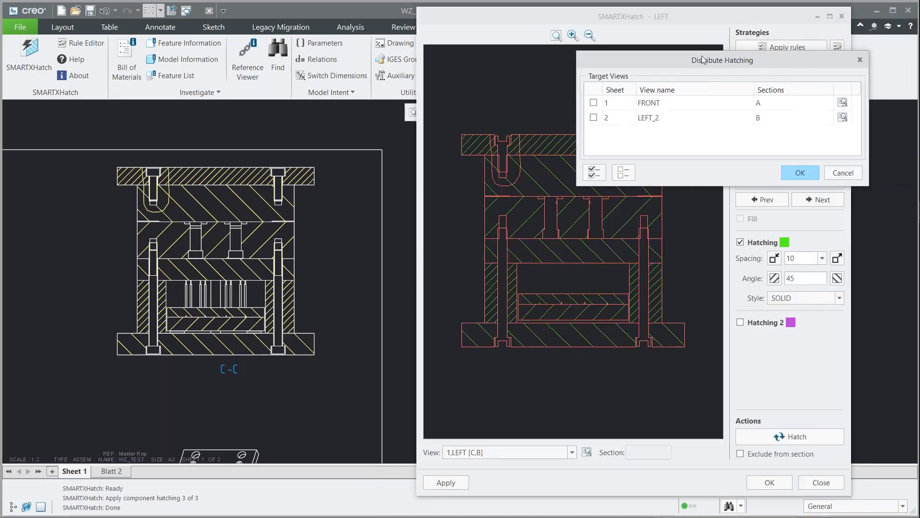
{"action": "left_click_drag", "start_coordinate": [703, 61], "coordinate": [598, 62]}
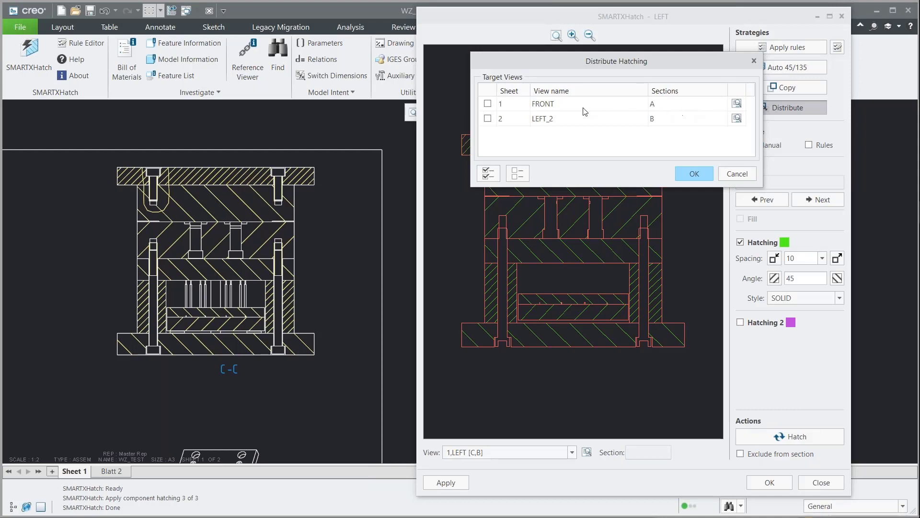
{"action": "left_click", "coordinate": [487, 104]}
{"action": "left_click", "coordinate": [737, 118]}
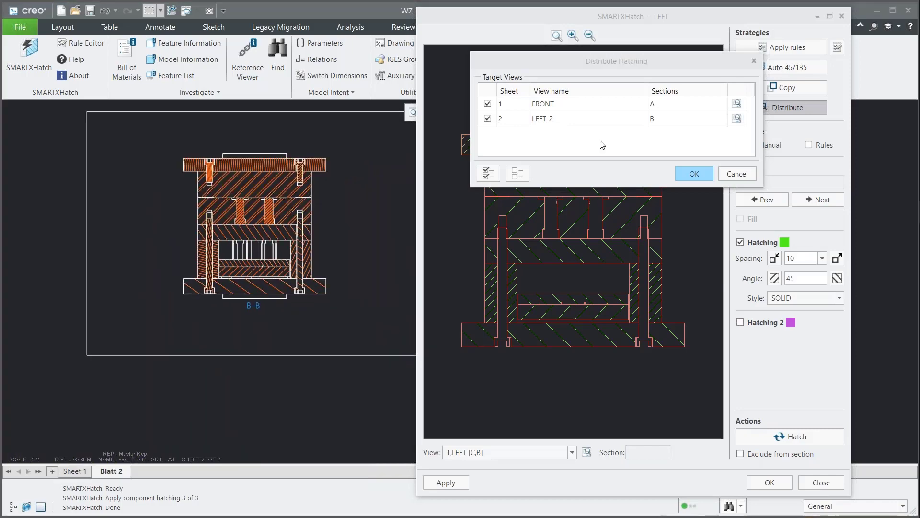
{"action": "left_click", "coordinate": [693, 177]}
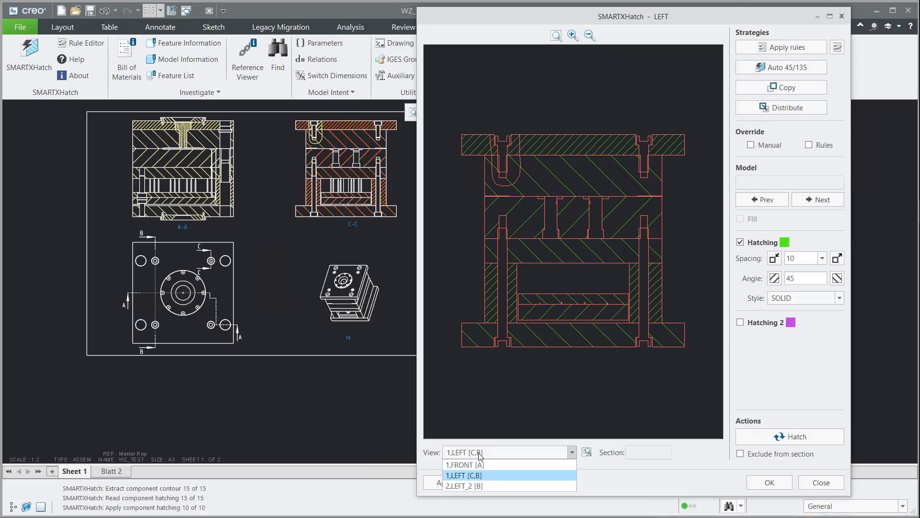
Close the hatching tool and fit Sheet 1 in the window.
{"action": "left_click", "coordinate": [470, 487]}
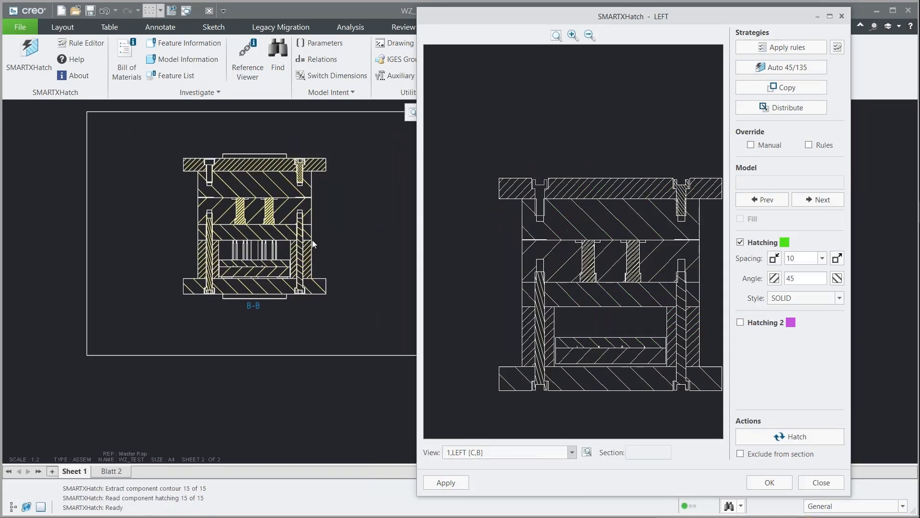
{"action": "scroll", "coordinate": [324, 230], "scroll_direction": "up", "scroll_amount": 2}
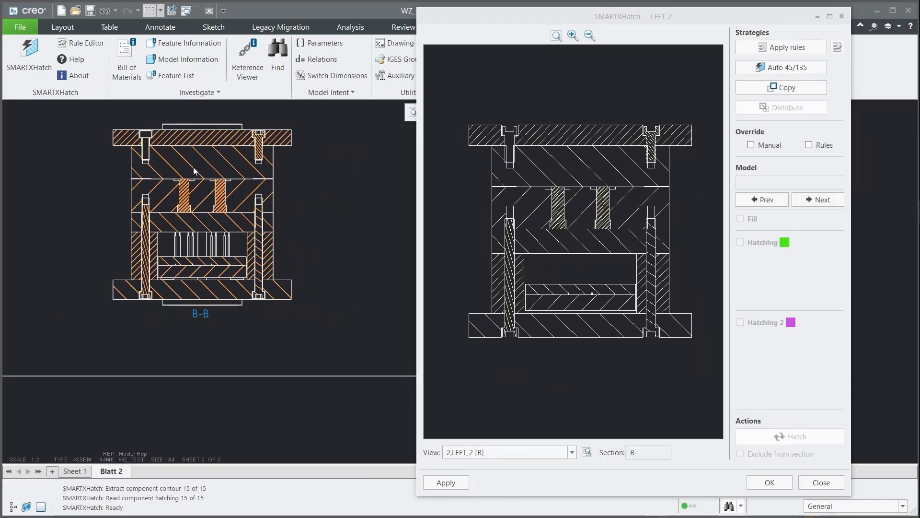
{"action": "scroll", "coordinate": [193, 167], "scroll_direction": "up", "scroll_amount": 1}
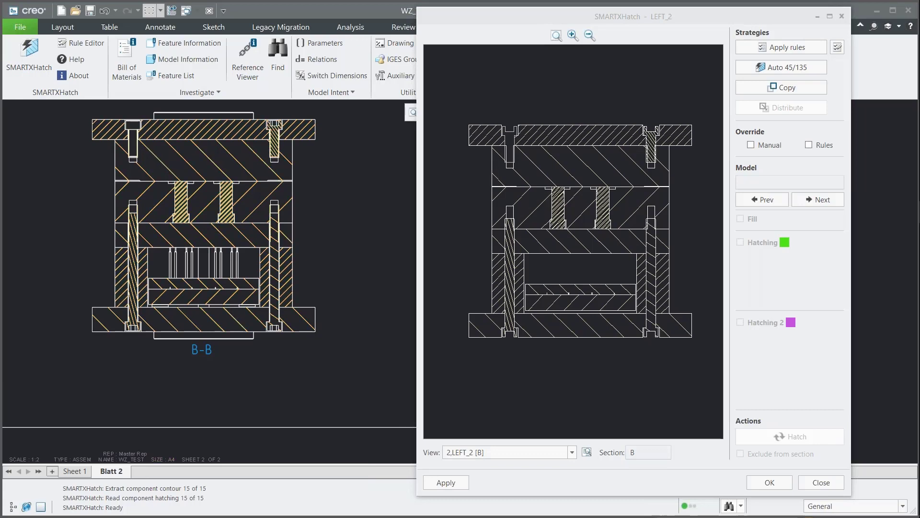
{"action": "left_click", "coordinate": [68, 472]}
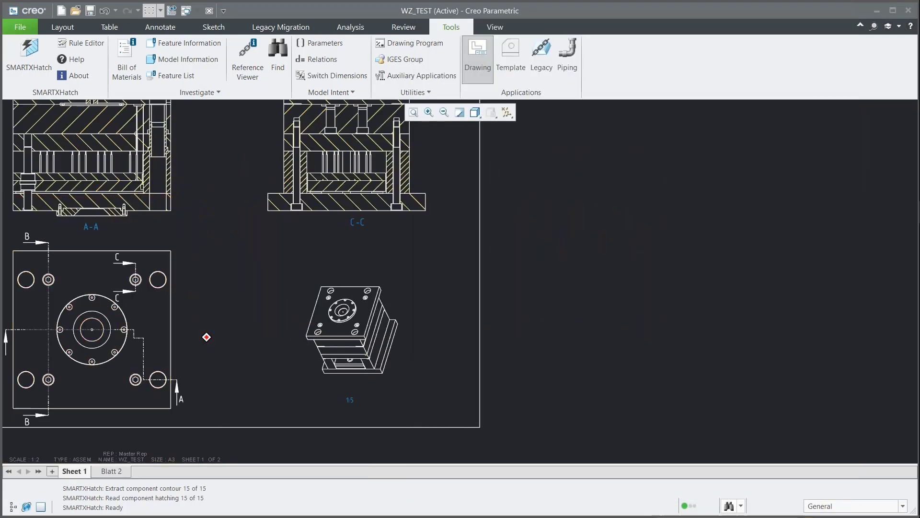
{"action": "middle_click_drag", "start_coordinate": [207, 336], "coordinate": [501, 285]}
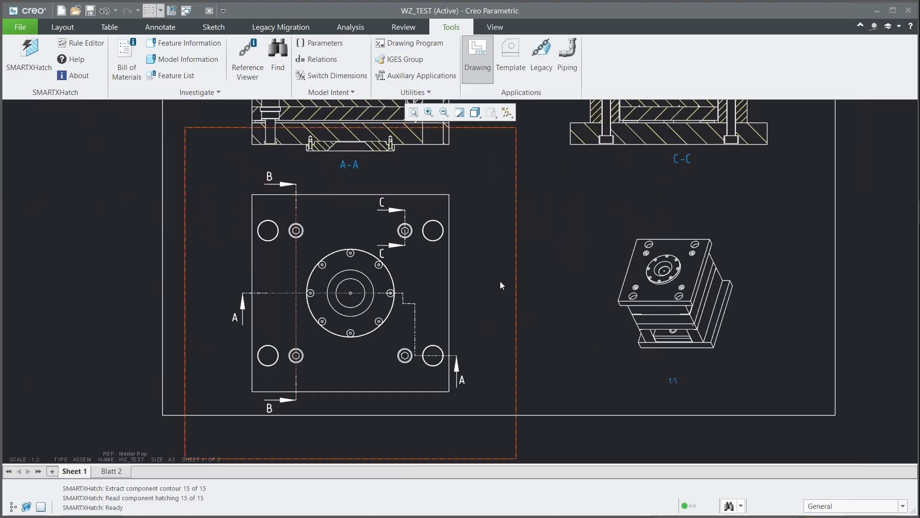
{"action": "key", "text": "ctrl+d"}
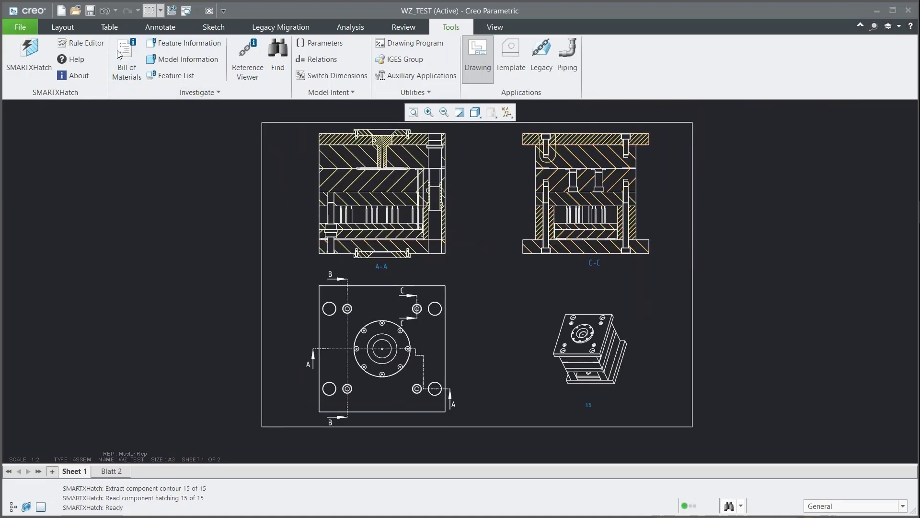
On sheet Blatt 2, run SMARTXHatch on section B-B and apply the new hatching.
{"action": "left_click", "coordinate": [111, 472]}
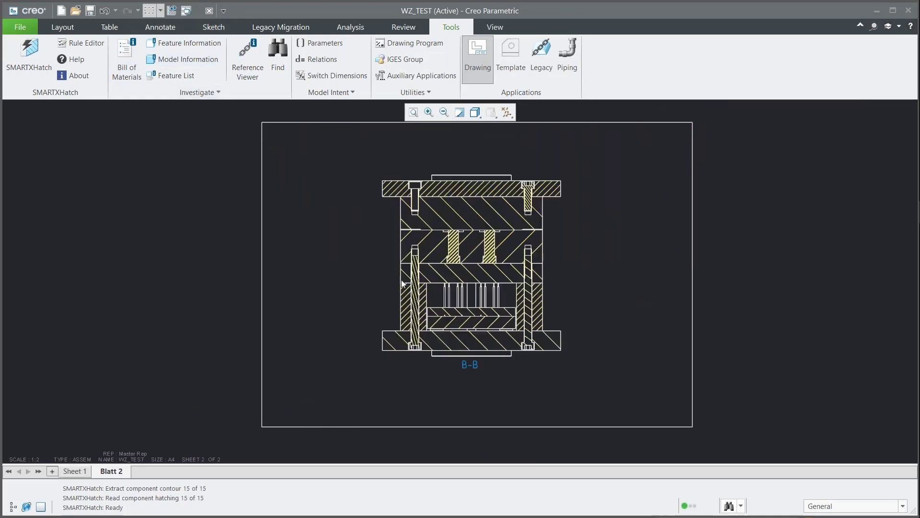
{"action": "right_click", "coordinate": [434, 229]}
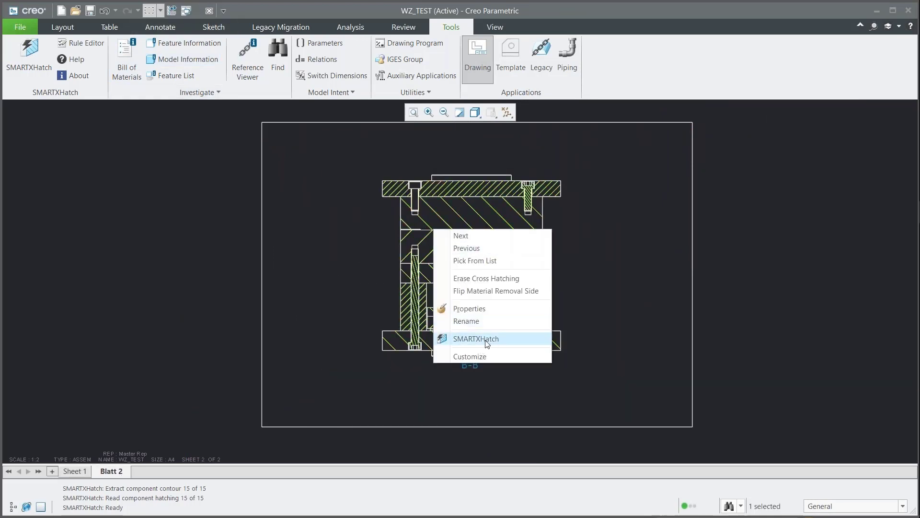
{"action": "left_click", "coordinate": [480, 336]}
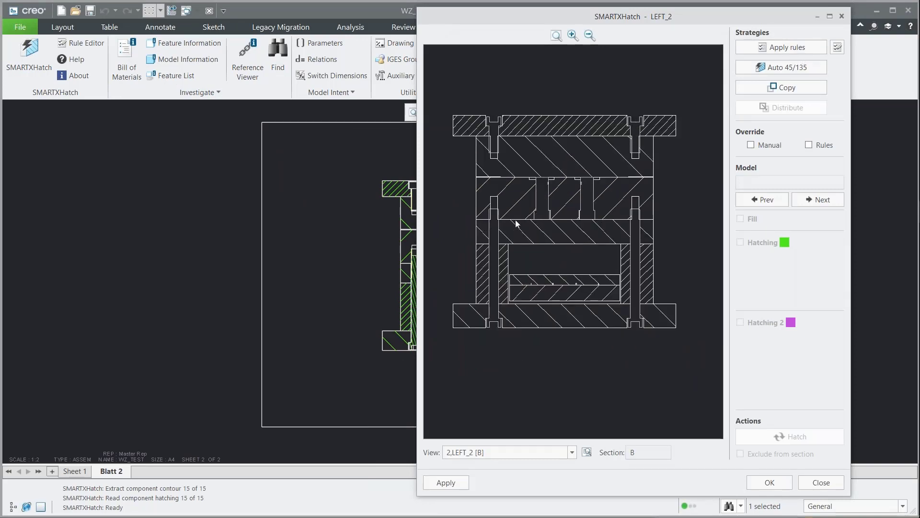
{"action": "scroll", "coordinate": [298, 228], "scroll_direction": "down", "scroll_amount": 3}
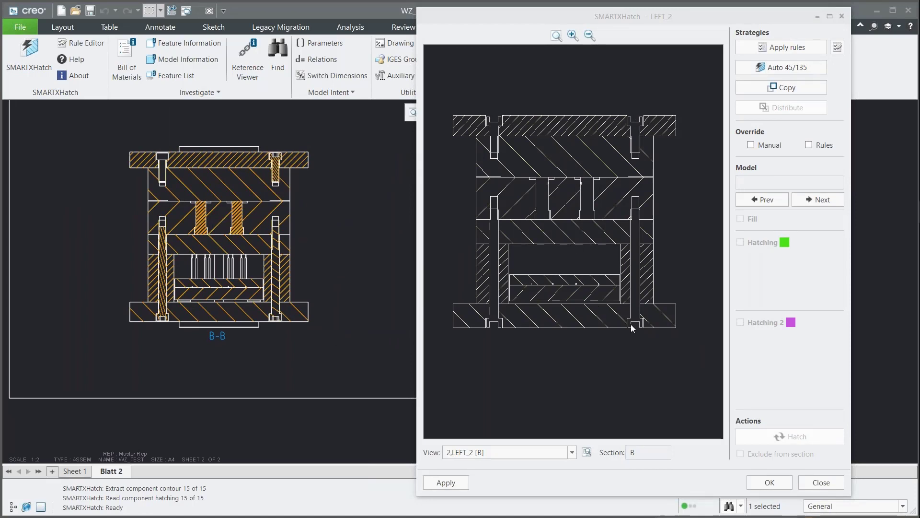
{"action": "left_click", "coordinate": [770, 482]}
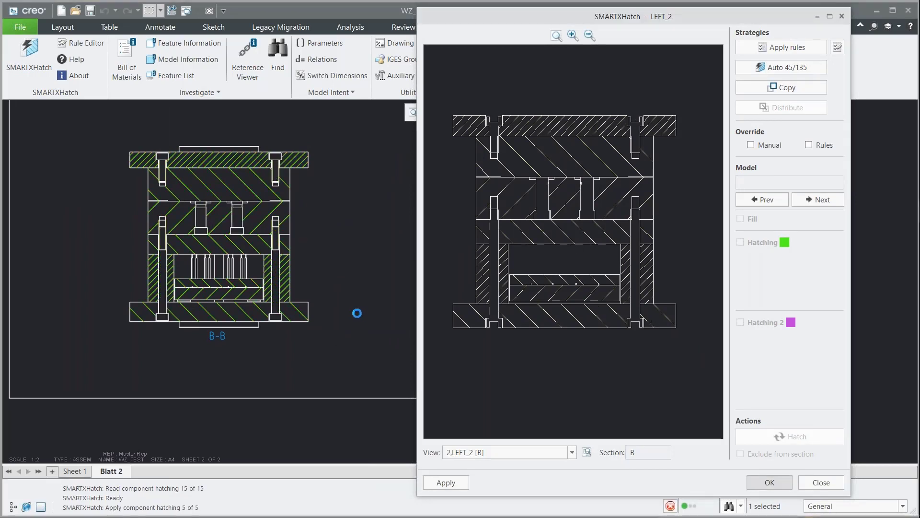
{"action": "scroll", "coordinate": [384, 282], "scroll_direction": "down", "scroll_amount": 2}
{"action": "middle_click_drag", "start_coordinate": [639, 235], "coordinate": [676, 253]}
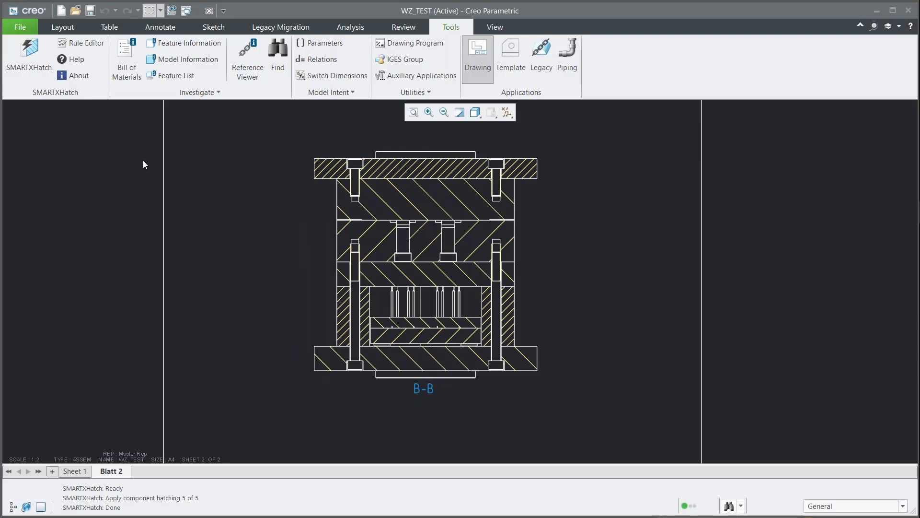
Start SMARTXHatch on section B-B, select the top clamp plate, and toggle its hatching settings.
{"action": "left_click", "coordinate": [34, 53]}
{"action": "left_click", "coordinate": [441, 195]}
{"action": "middle_click_drag", "start_coordinate": [631, 210], "coordinate": [609, 168]}
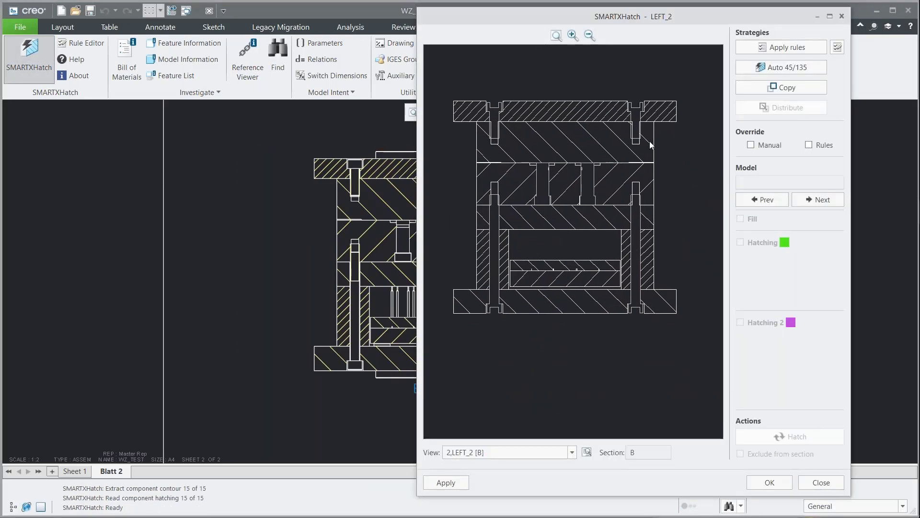
{"action": "left_click", "coordinate": [567, 113]}
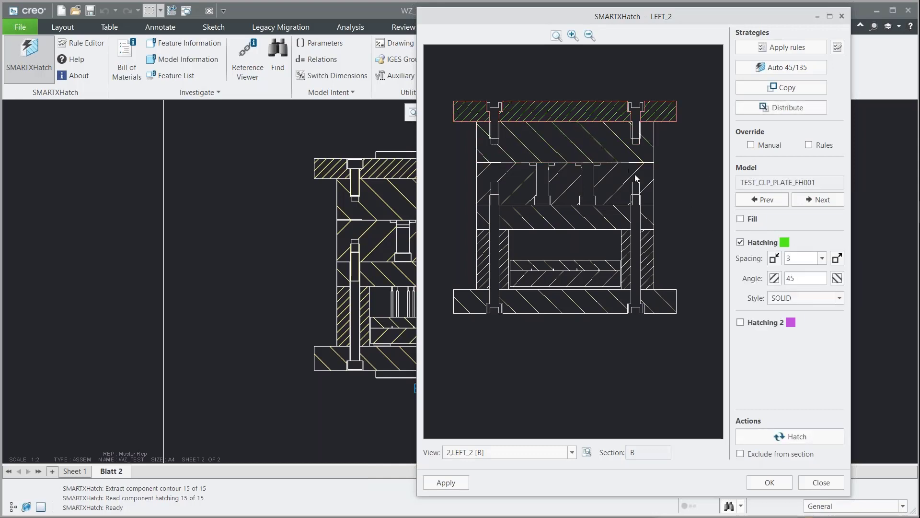
{"action": "left_click", "coordinate": [741, 243]}
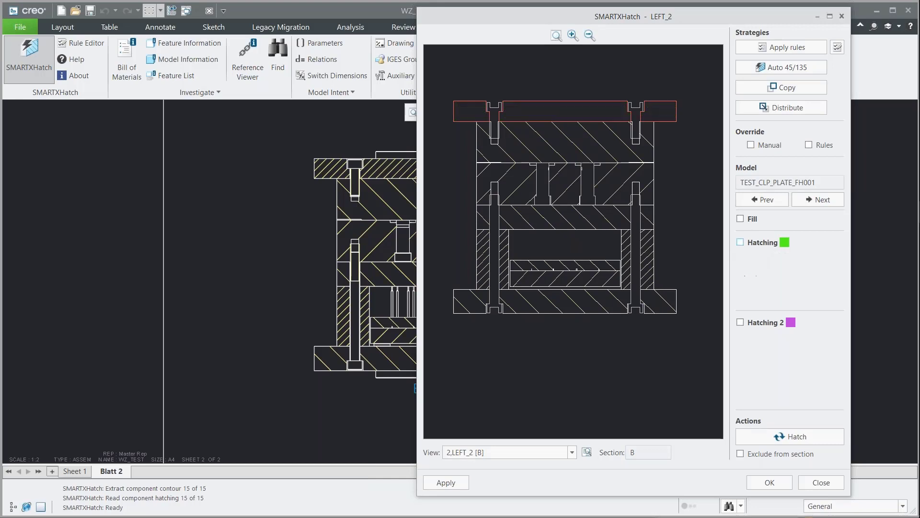
{"action": "left_click", "coordinate": [741, 218]}
{"action": "left_click", "coordinate": [741, 220]}
{"action": "left_click", "coordinate": [741, 243]}
Add a second crossing hatch to the top plate, styled PHANTOM and CTRL_L_L, spacing 3.
{"action": "left_click", "coordinate": [756, 322]}
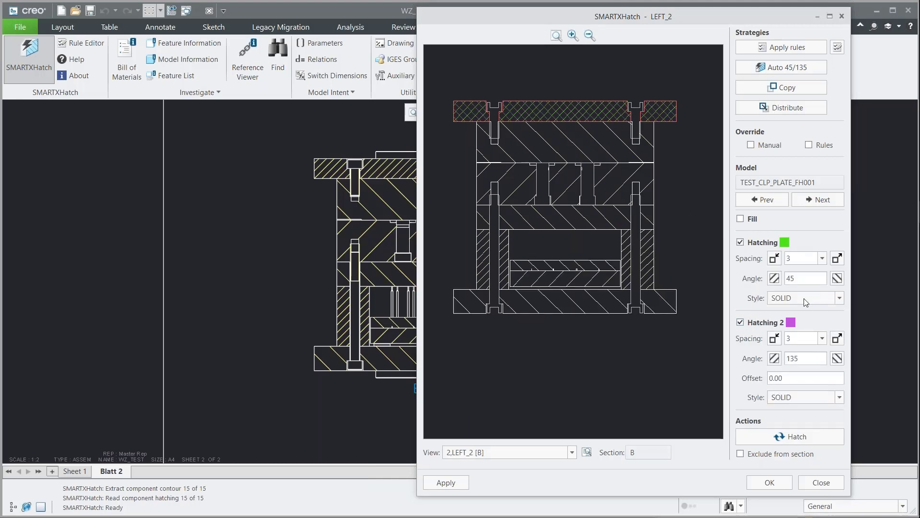
{"action": "left_click", "coordinate": [839, 298]}
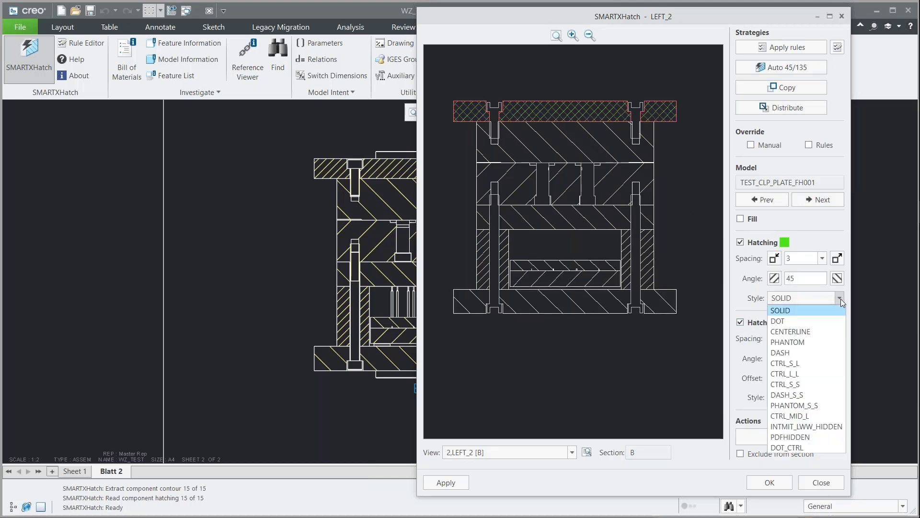
{"action": "left_click", "coordinate": [809, 342]}
{"action": "left_click", "coordinate": [839, 397]}
{"action": "left_click", "coordinate": [802, 313]}
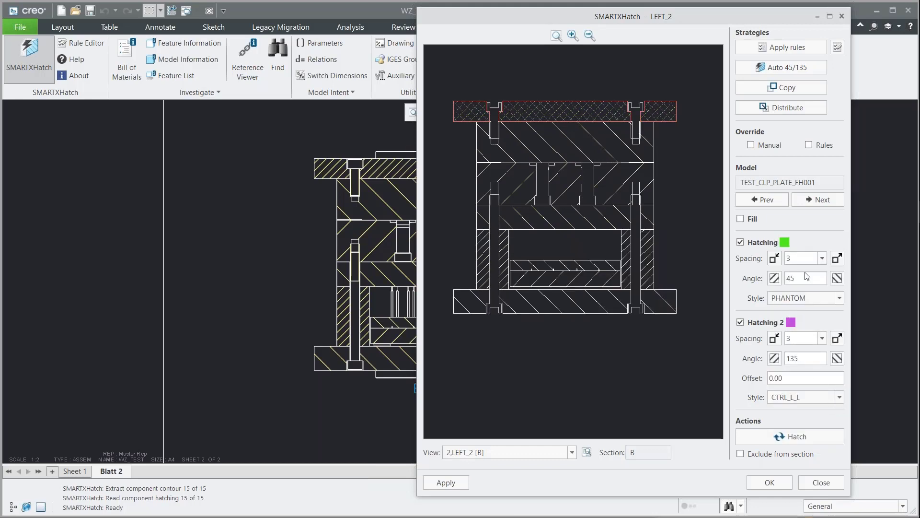
{"action": "left_click", "coordinate": [823, 258]}
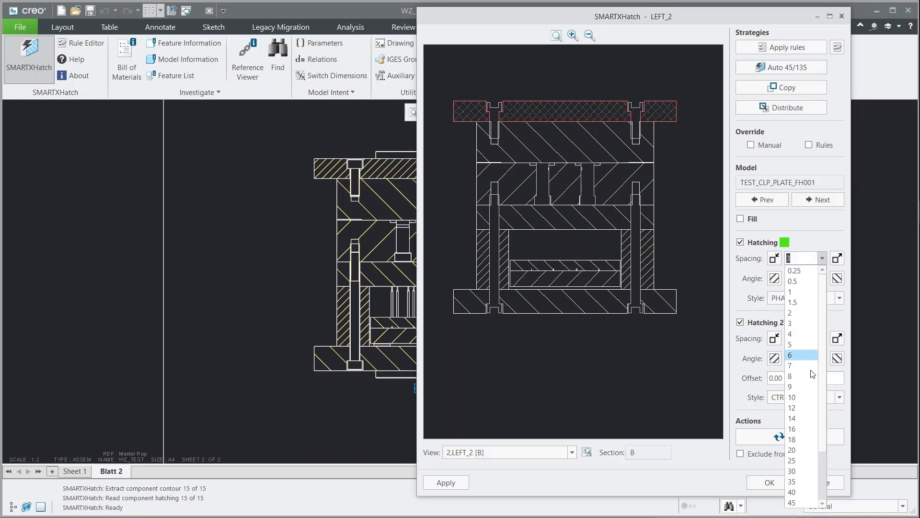
{"action": "left_click", "coordinate": [823, 260]}
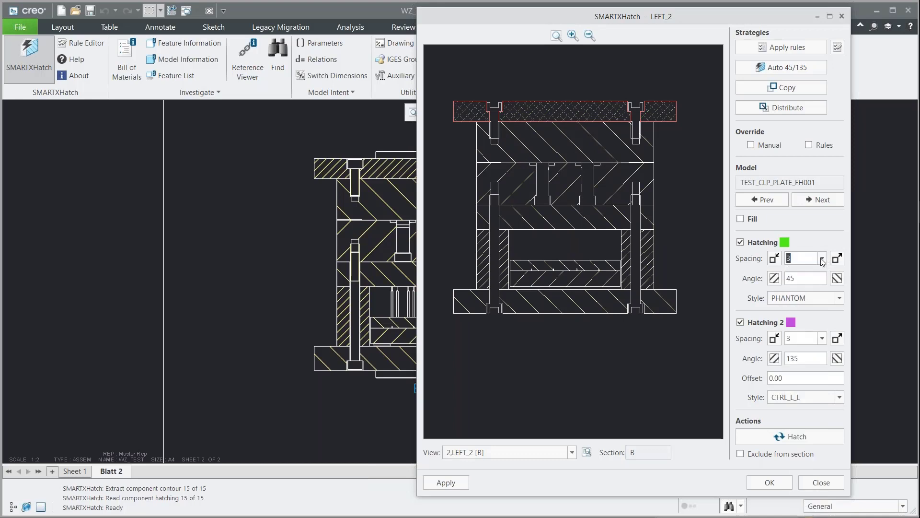
Keep the top plate in the section and section B-B as the edited view.
{"action": "left_click", "coordinate": [746, 457]}
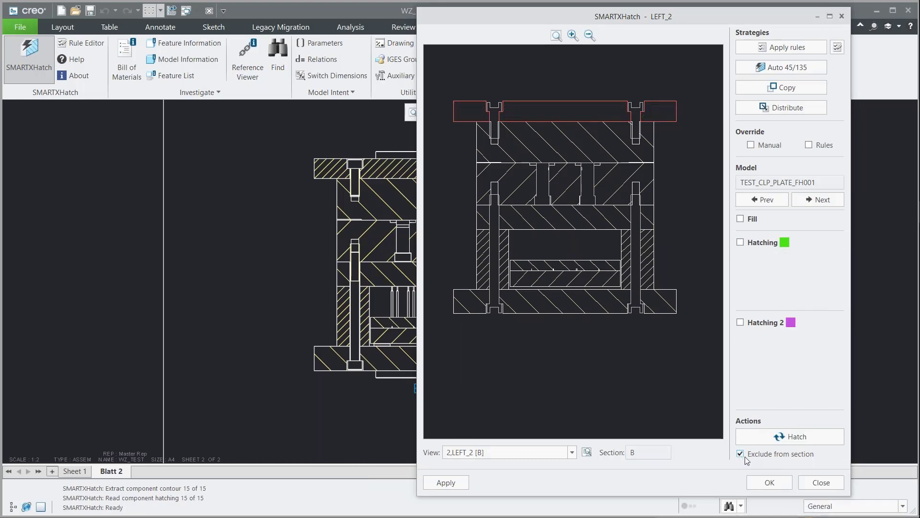
{"action": "left_click", "coordinate": [742, 453]}
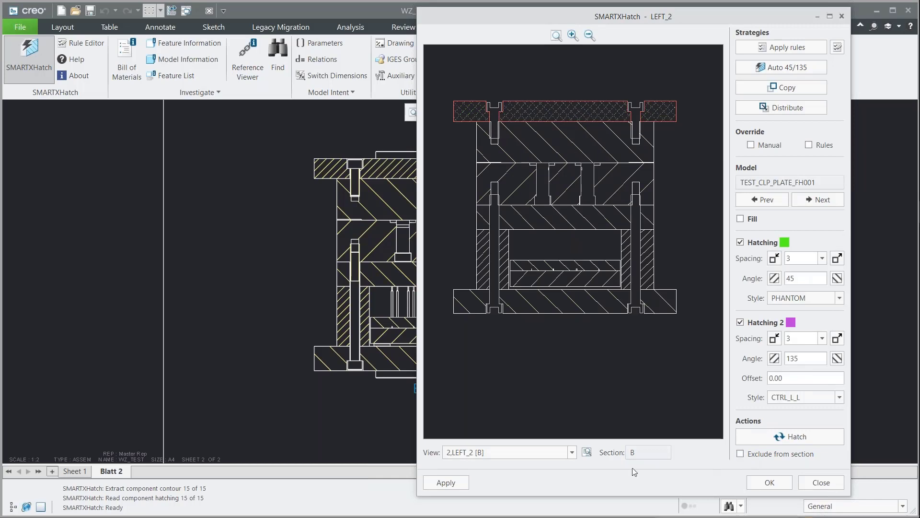
{"action": "left_click", "coordinate": [544, 451]}
{"action": "left_click", "coordinate": [618, 351]}
Recompute alternating 45/135 hatch directions for all parts.
{"action": "left_click", "coordinate": [641, 91]}
{"action": "scroll", "coordinate": [611, 133], "scroll_direction": "up", "scroll_amount": 1}
{"action": "scroll", "coordinate": [590, 144], "scroll_direction": "up", "scroll_amount": 1}
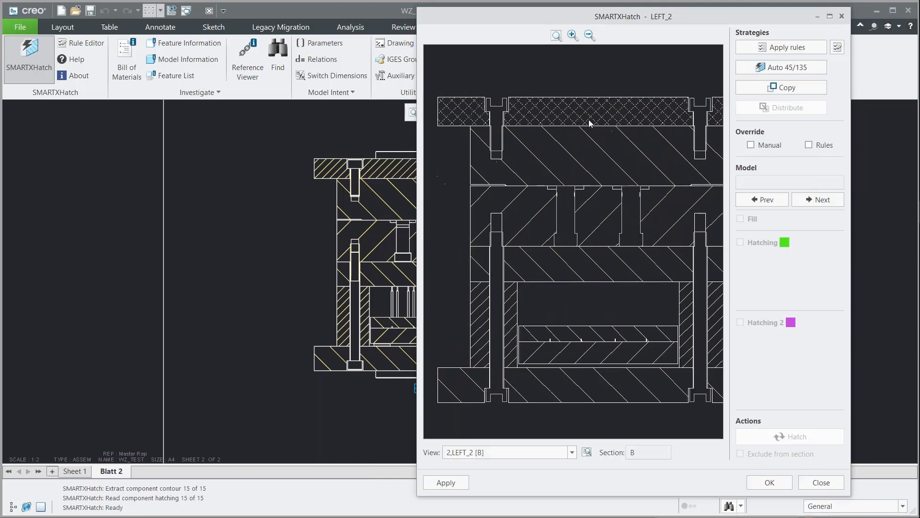
{"action": "left_click", "coordinate": [575, 112]}
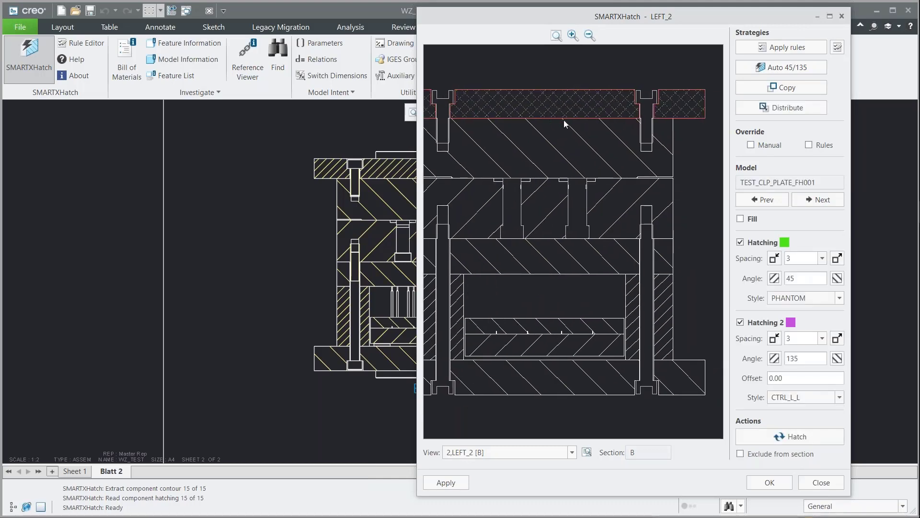
{"action": "left_click", "coordinate": [564, 119]}
{"action": "scroll", "coordinate": [636, 106], "scroll_direction": "down", "scroll_amount": 1}
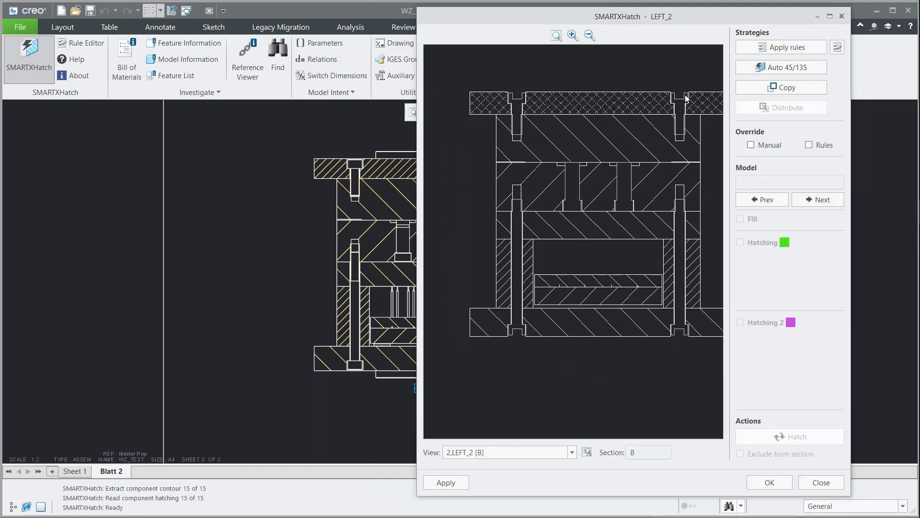
{"action": "left_click", "coordinate": [787, 72]}
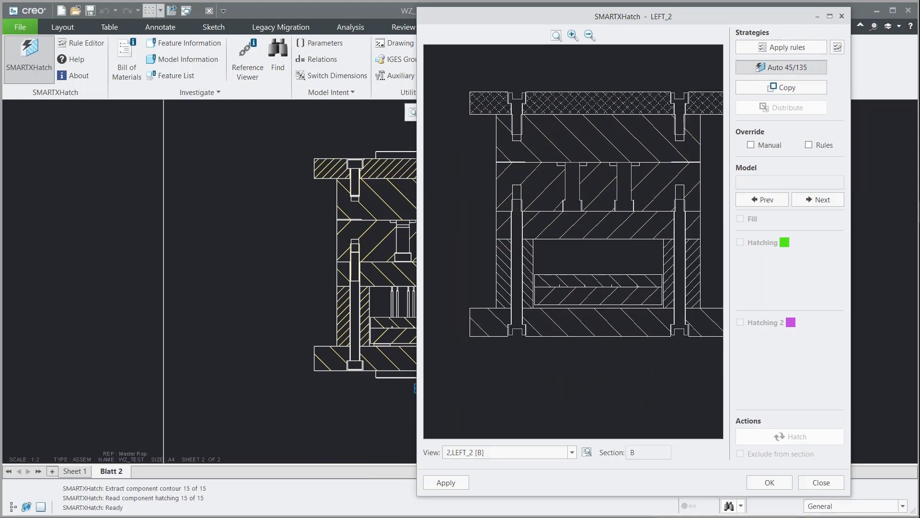
Make the top plate's hatch a manual override with a single SOLID-style hatch.
{"action": "left_click", "coordinate": [621, 98]}
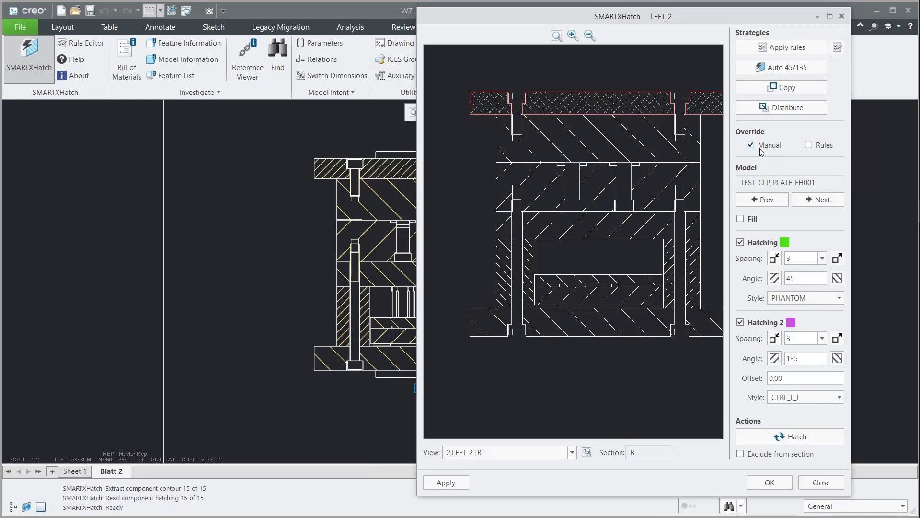
{"action": "left_click", "coordinate": [754, 146]}
{"action": "left_click", "coordinate": [788, 72]}
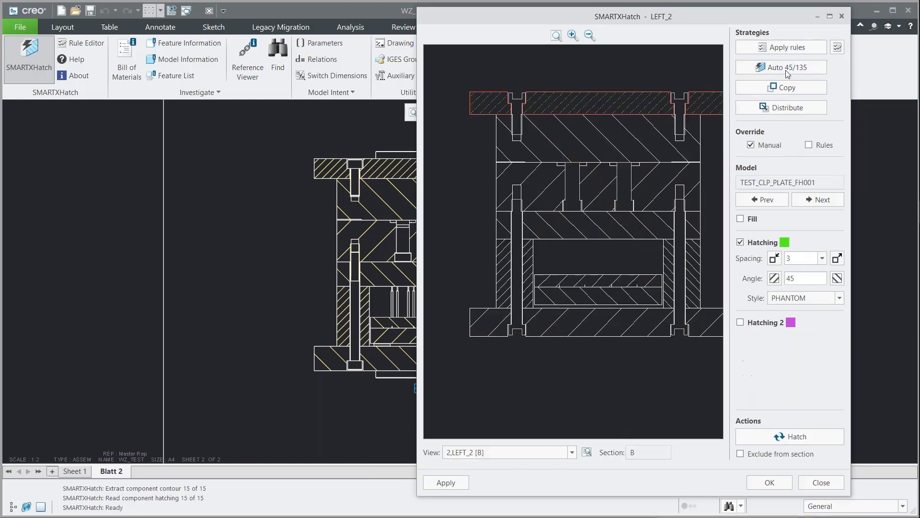
{"action": "left_click", "coordinate": [628, 74]}
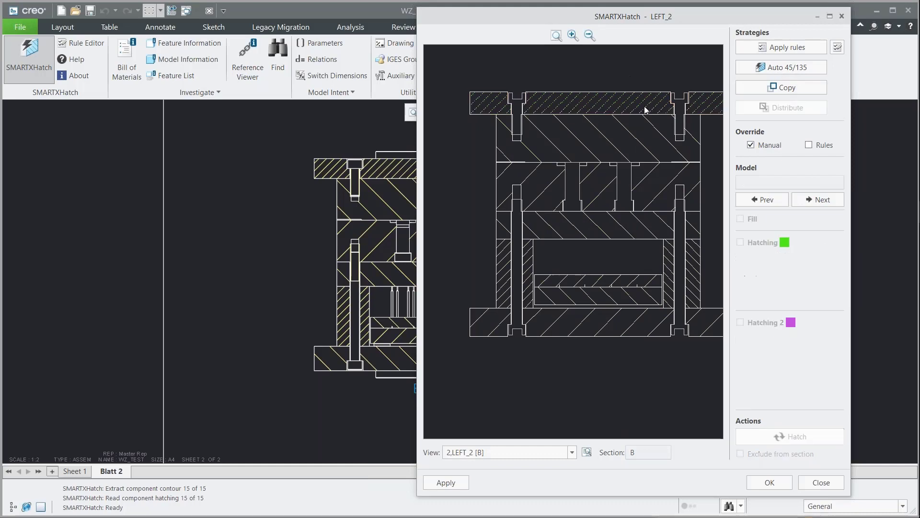
{"action": "left_click", "coordinate": [629, 105]}
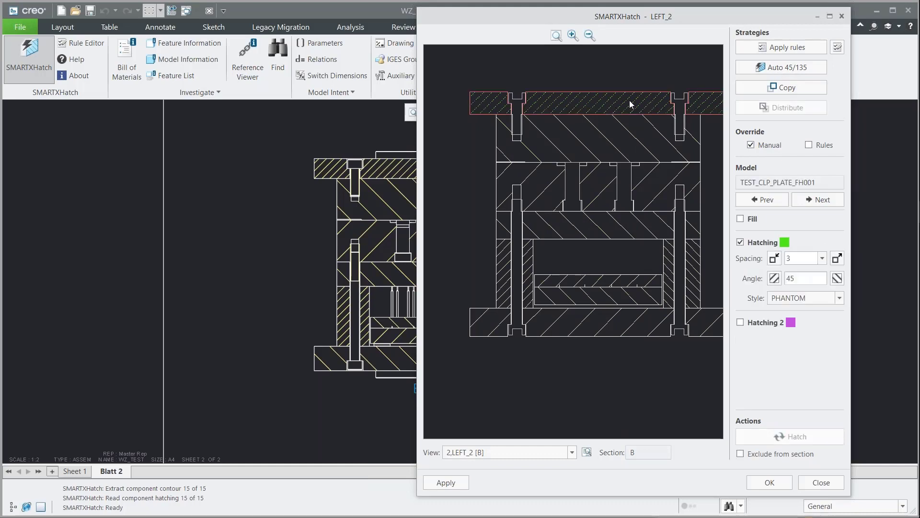
{"action": "left_click", "coordinate": [836, 298]}
{"action": "left_click", "coordinate": [817, 317]}
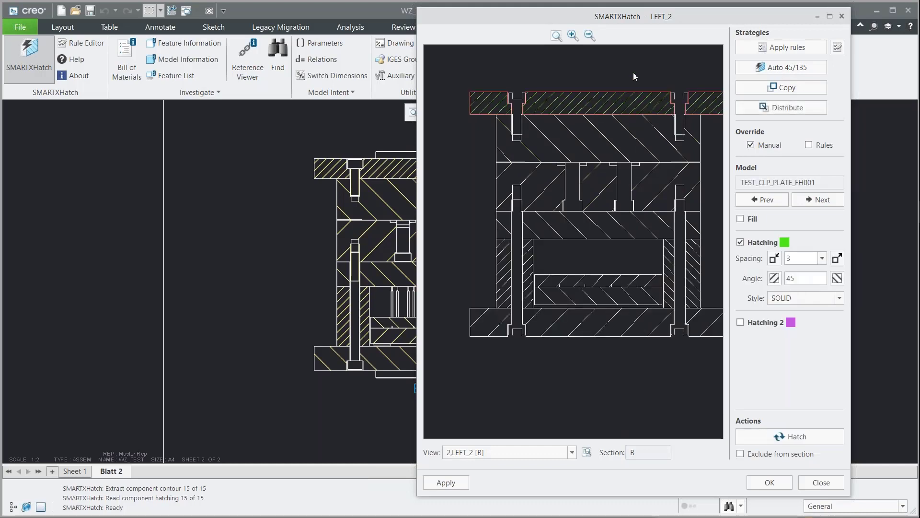
{"action": "left_click", "coordinate": [639, 80]}
{"action": "scroll", "coordinate": [647, 122], "scroll_direction": "up", "scroll_amount": 2}
{"action": "scroll", "coordinate": [654, 135], "scroll_direction": "up", "scroll_amount": 1}
{"action": "scroll", "coordinate": [608, 161], "scroll_direction": "down", "scroll_amount": 1}
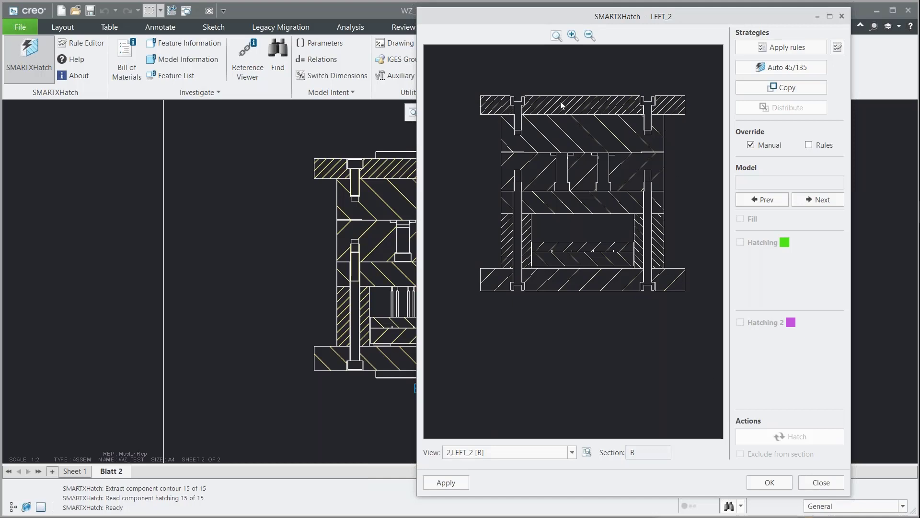
Check the PVC rule in the rules editor, then close SMARTXHatch without applying changes.
{"action": "left_click", "coordinate": [837, 47]}
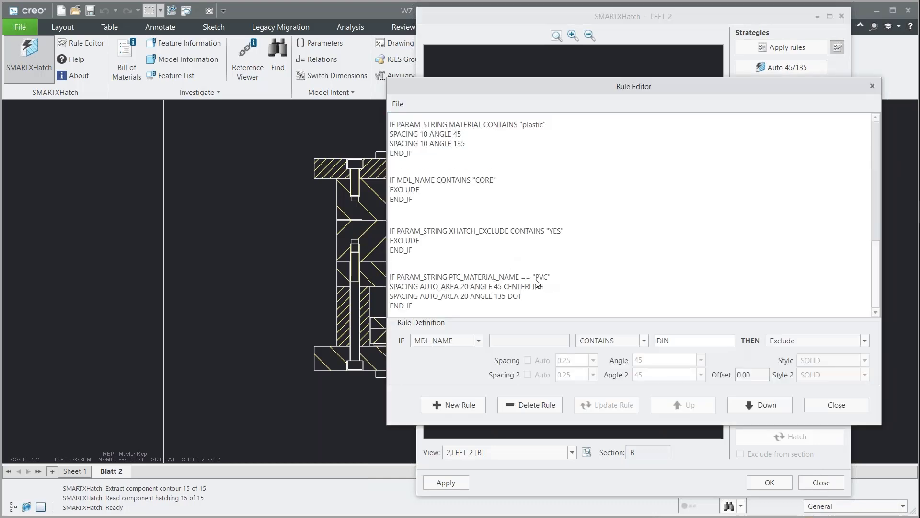
{"action": "left_click", "coordinate": [544, 282]}
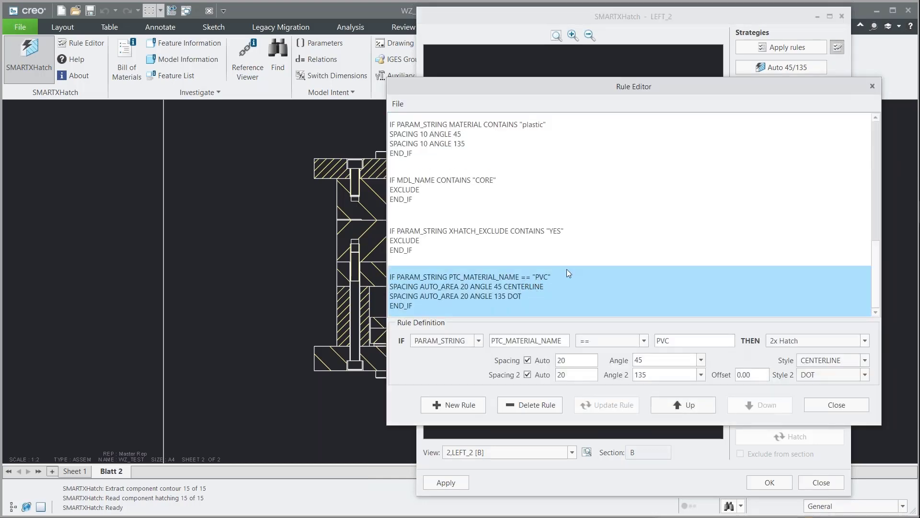
{"action": "left_click", "coordinate": [872, 86]}
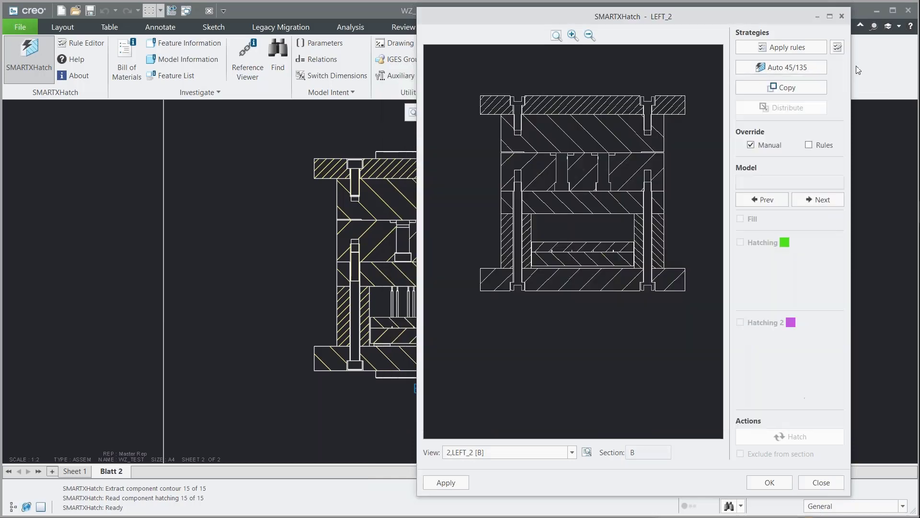
{"action": "left_click", "coordinate": [841, 16]}
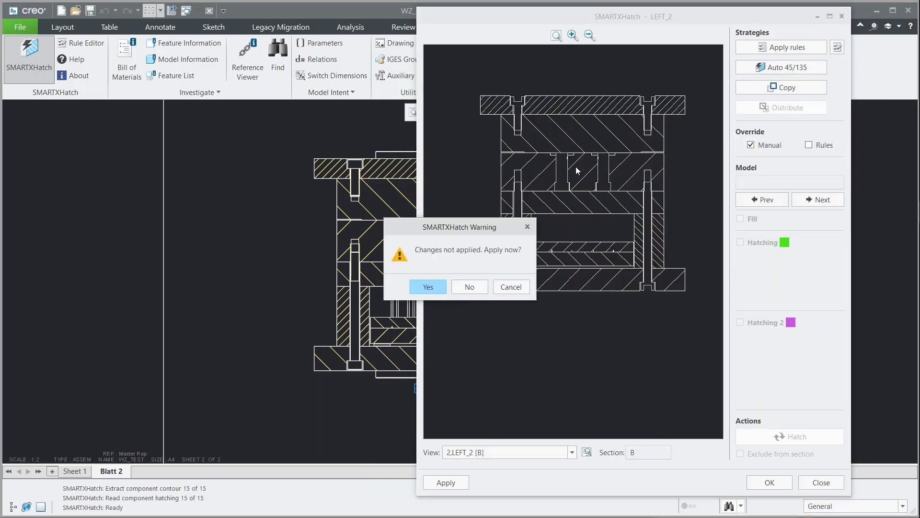
{"action": "left_click", "coordinate": [472, 287]}
Switch to the WZ_TEST.ASM assembly and select the top clamping plate part.
{"action": "left_click", "coordinate": [198, 14]}
{"action": "left_click", "coordinate": [209, 37]}
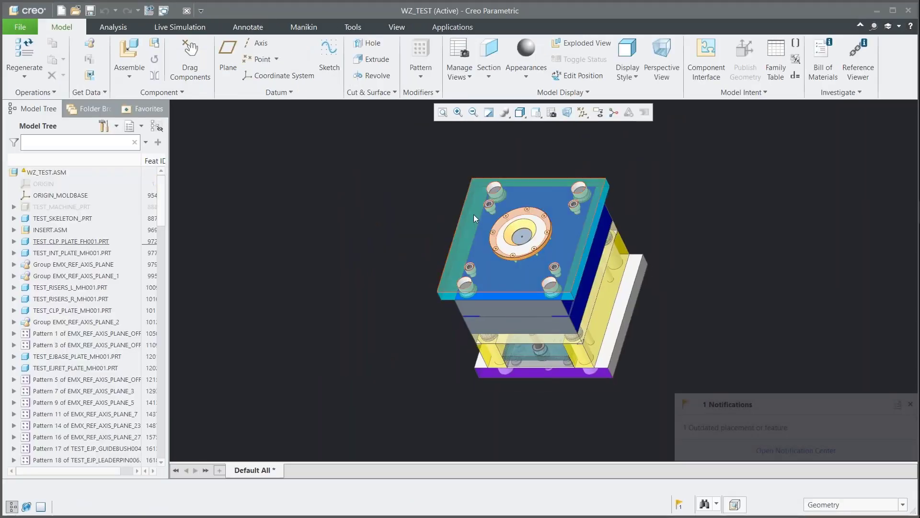
{"action": "left_click", "coordinate": [474, 213]}
{"action": "left_click", "coordinate": [14, 241]}
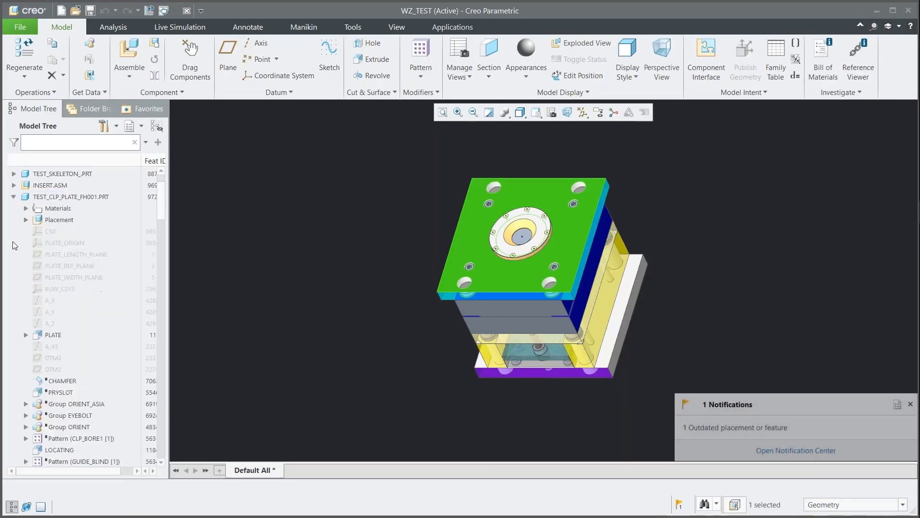
Assign PVC from the Legacy-Materials library to the top clamping plate.
{"action": "right_click", "coordinate": [58, 187]}
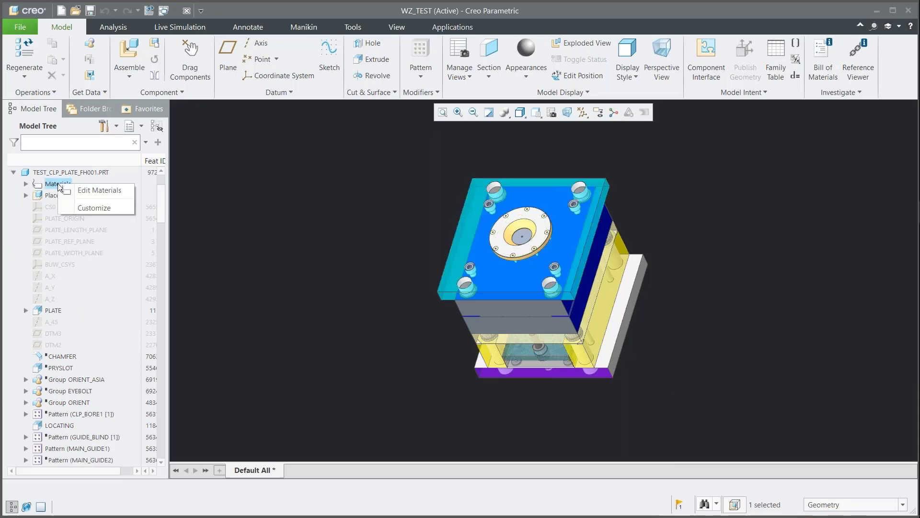
{"action": "left_click", "coordinate": [86, 191]}
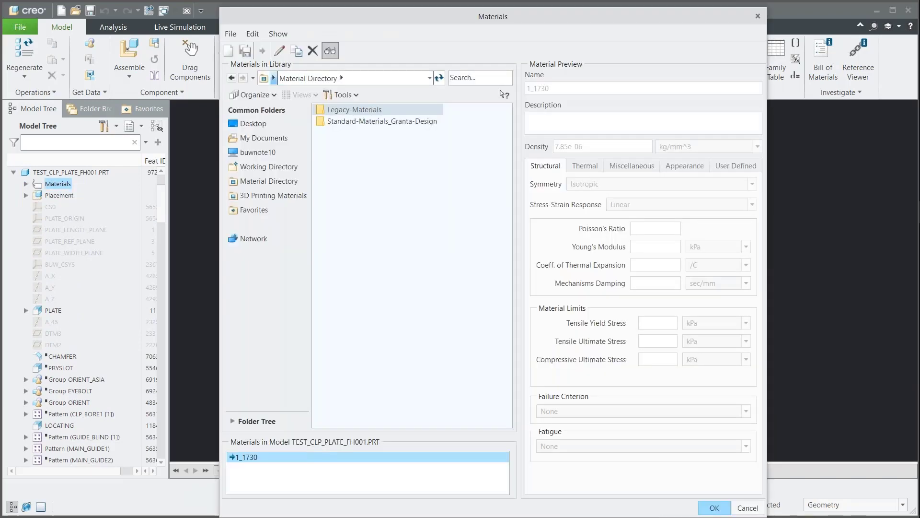
{"action": "double_click", "coordinate": [349, 110]}
{"action": "double_click", "coordinate": [337, 271]}
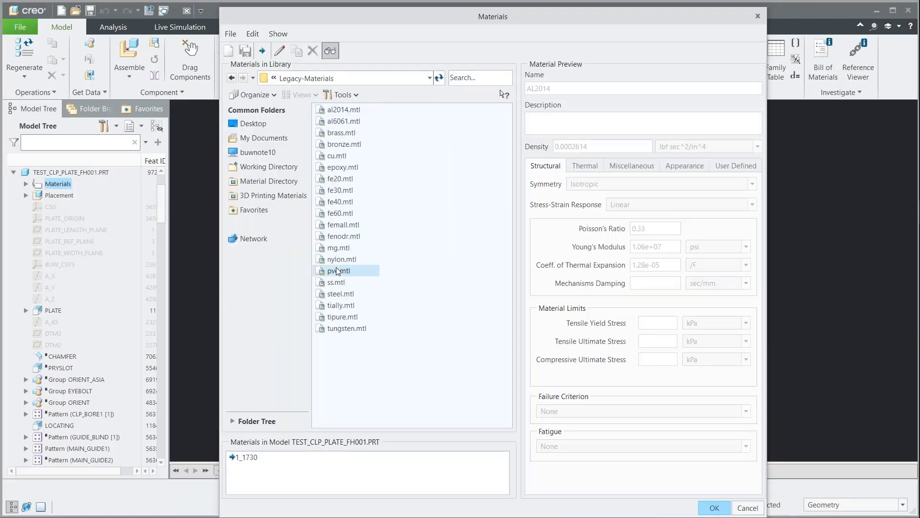
{"action": "right_click", "coordinate": [248, 470]}
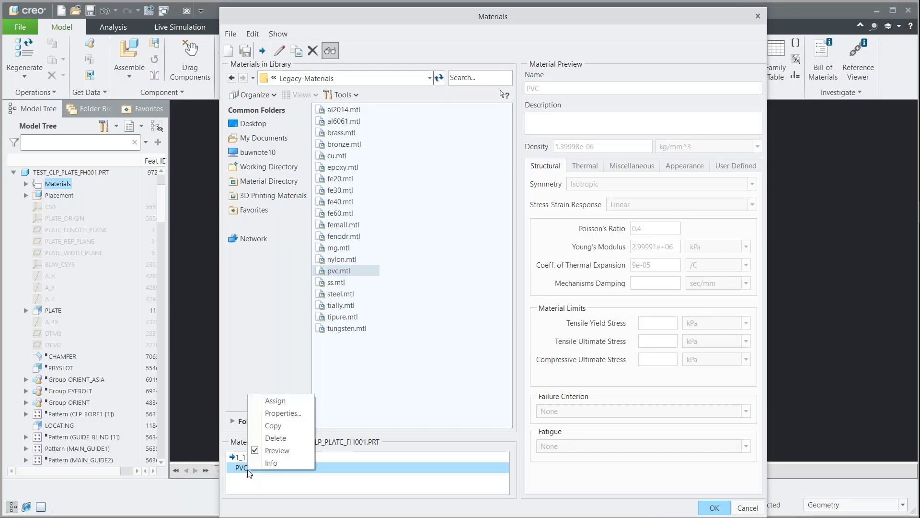
{"action": "left_click", "coordinate": [279, 400]}
{"action": "left_click", "coordinate": [507, 286]}
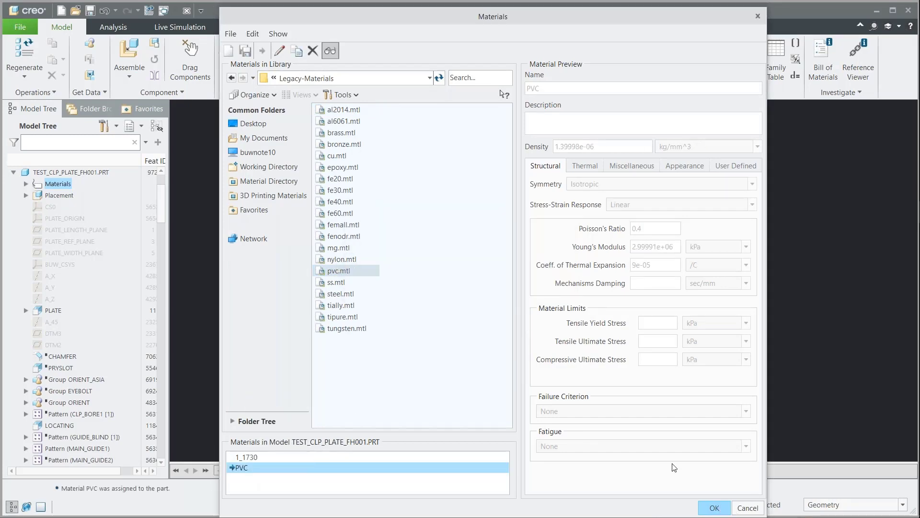
{"action": "left_click", "coordinate": [712, 507]}
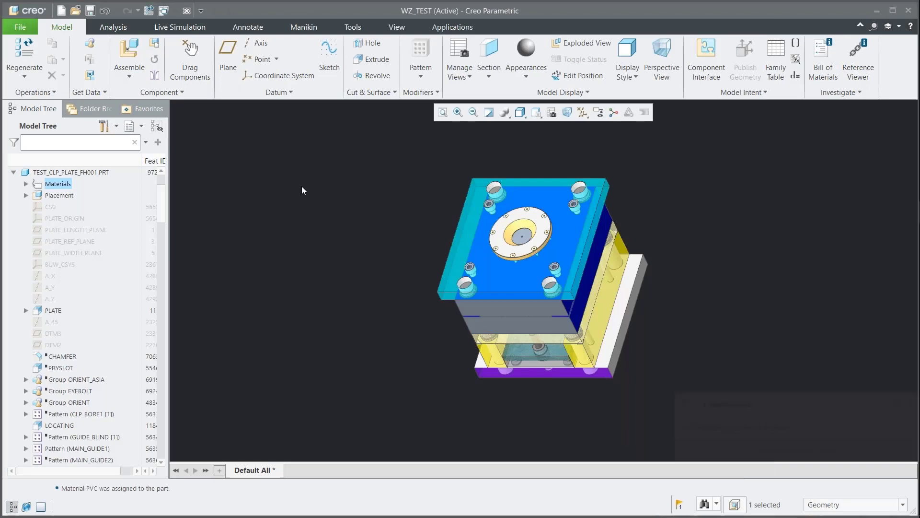
{"action": "left_click", "coordinate": [174, 10]}
Apply the SMARTXHatch rules to section B-B in the WZ_TEST drawing and accept the result.
{"action": "left_click", "coordinate": [191, 36]}
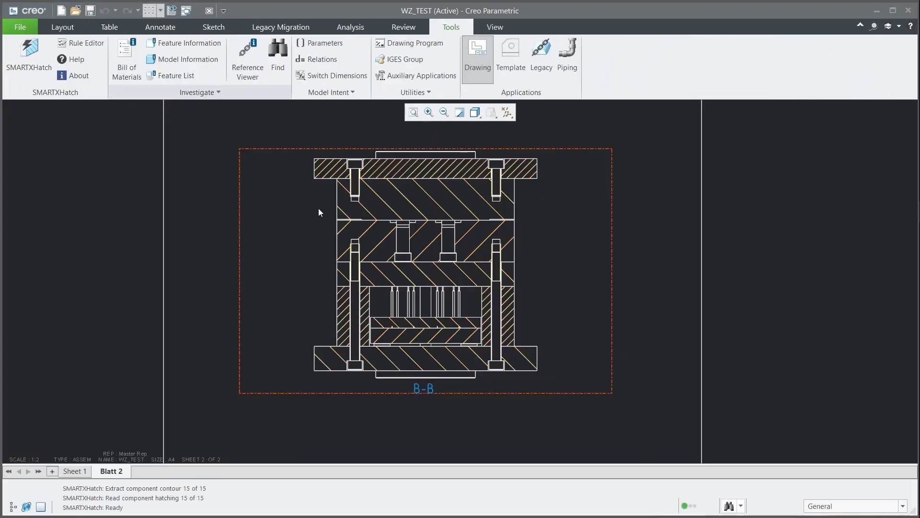
{"action": "left_click", "coordinate": [29, 54]}
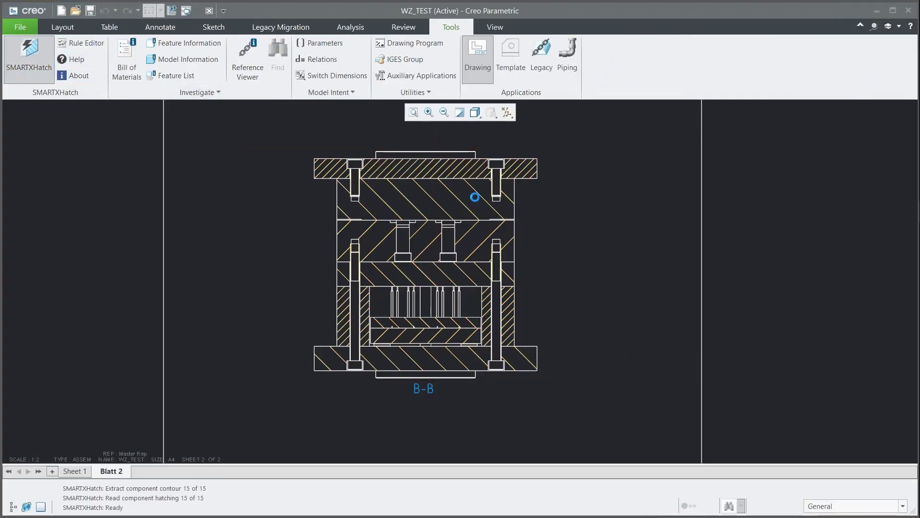
{"action": "left_click", "coordinate": [434, 201]}
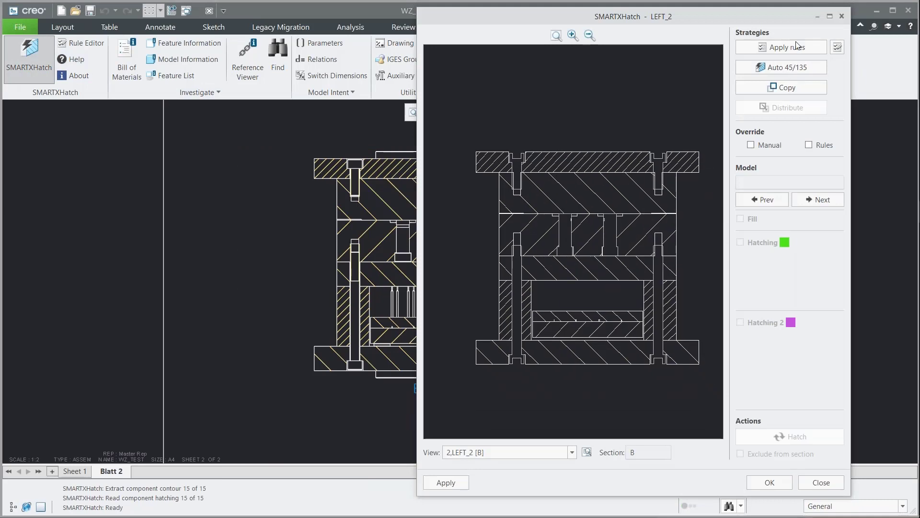
{"action": "left_click", "coordinate": [795, 48]}
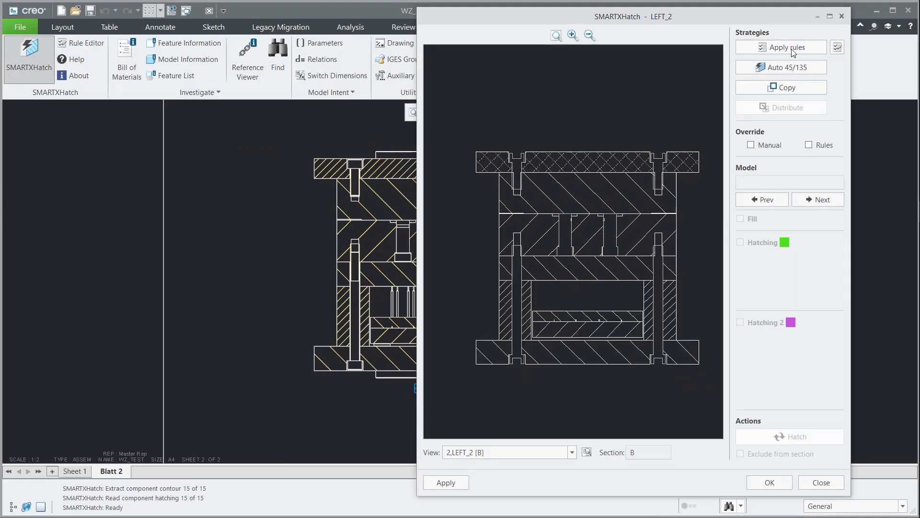
{"action": "left_click", "coordinate": [598, 161]}
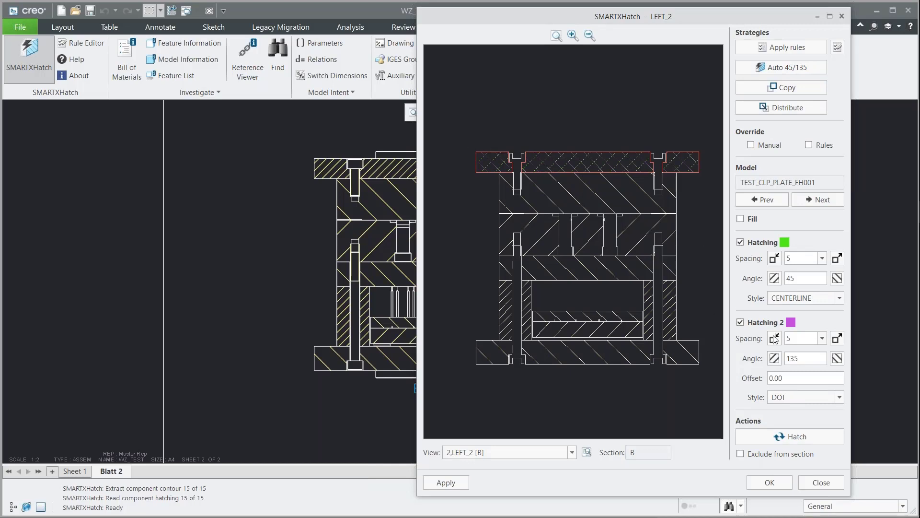
{"action": "left_click", "coordinate": [593, 427]}
{"action": "left_click", "coordinate": [769, 482]}
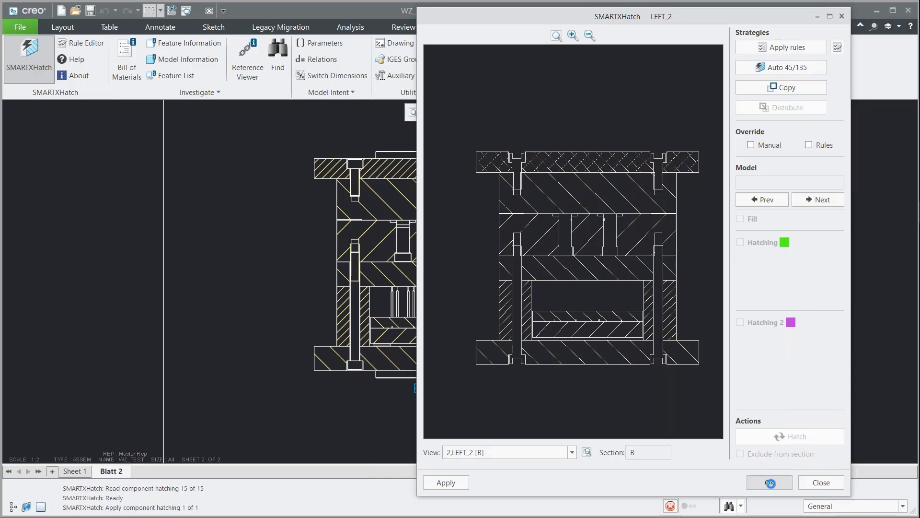
Zoom in on the PVC plate's cross-hatching, then switch to Notepad++.
{"action": "left_click", "coordinate": [335, 173]}
{"action": "scroll", "coordinate": [332, 171], "scroll_direction": "up", "scroll_amount": 6}
{"action": "scroll", "coordinate": [332, 171], "scroll_direction": "up", "scroll_amount": 2}
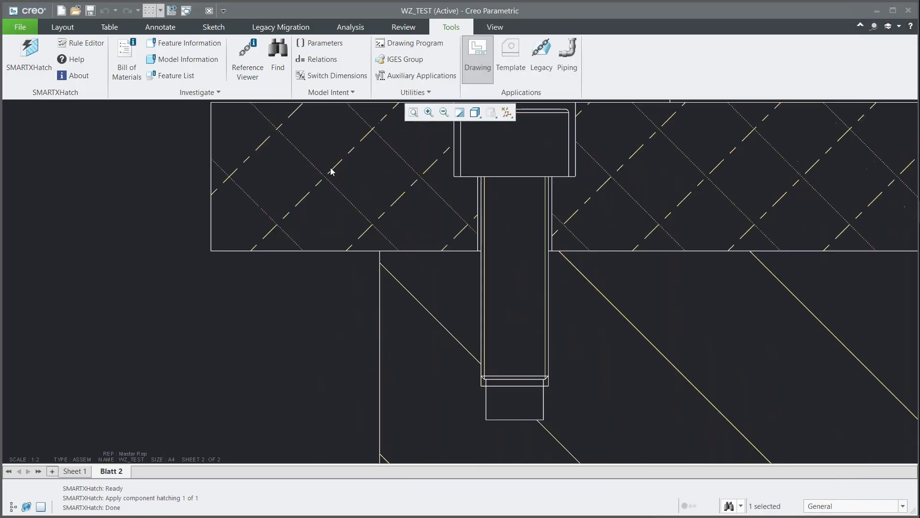
{"action": "middle_click_drag", "start_coordinate": [329, 170], "coordinate": [301, 206]}
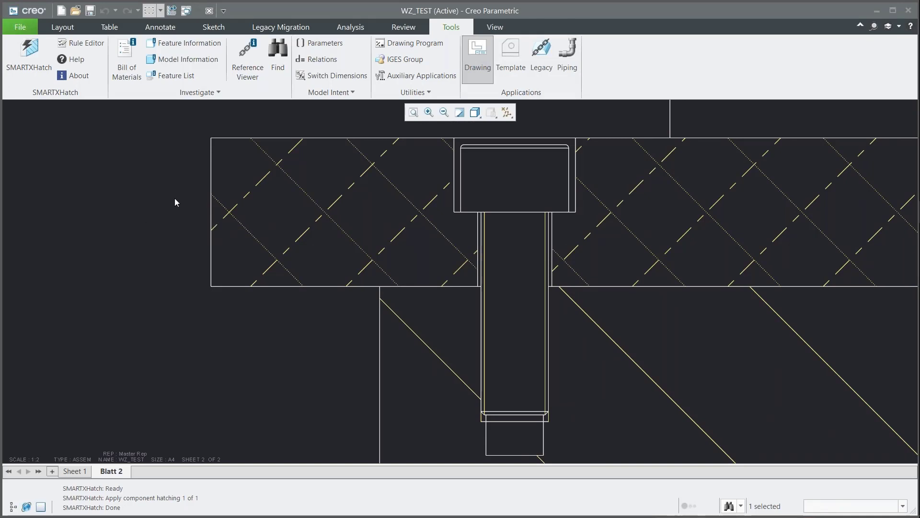
{"action": "key", "text": "alt+Tab"}
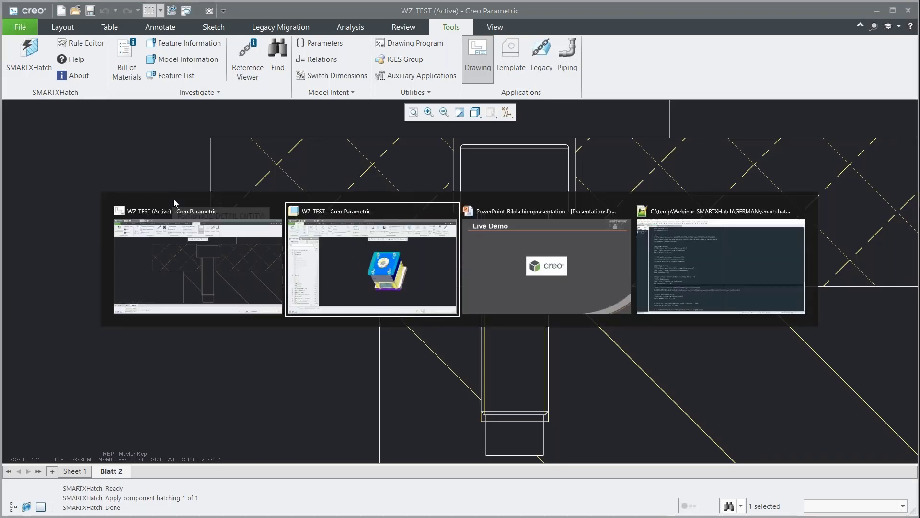
{"action": "key", "text": "alt+Tab"}
{"action": "key", "text": "alt+Tab"}
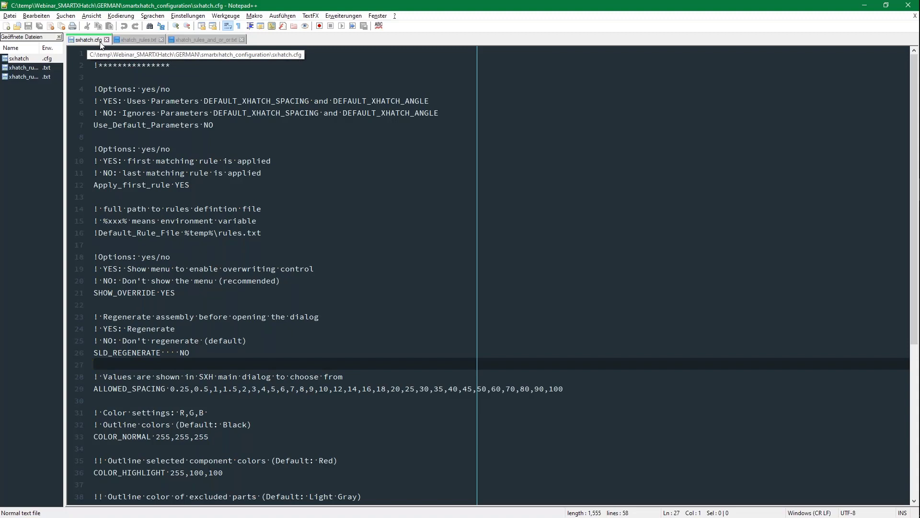
{"action": "left_click", "coordinate": [220, 113]}
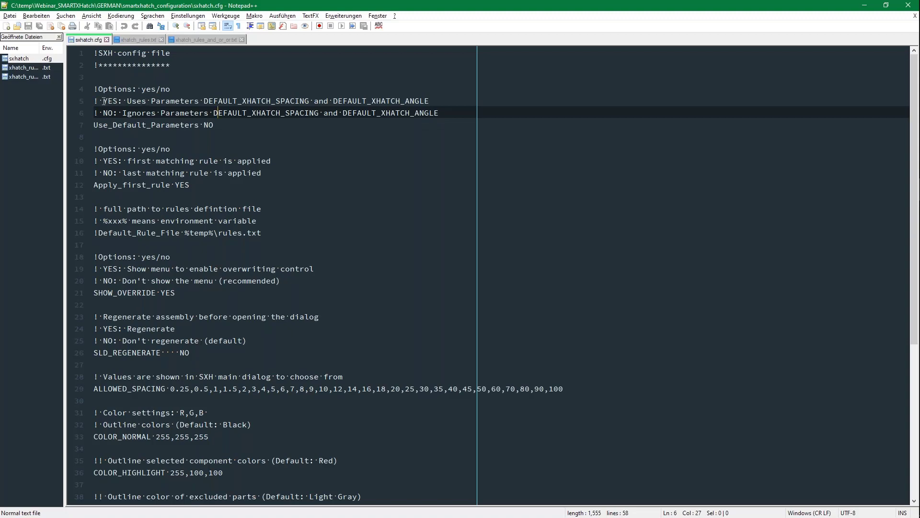
{"action": "double_click", "coordinate": [219, 101]}
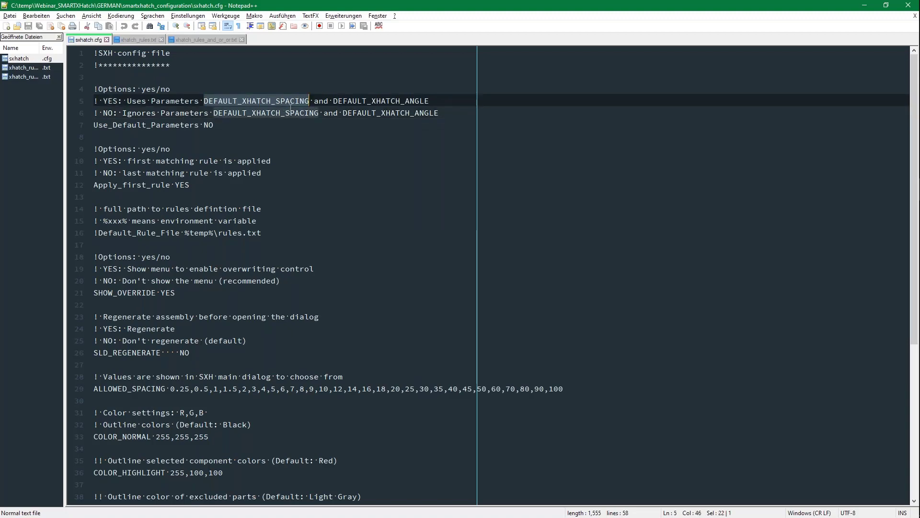
{"action": "double_click", "coordinate": [367, 101]}
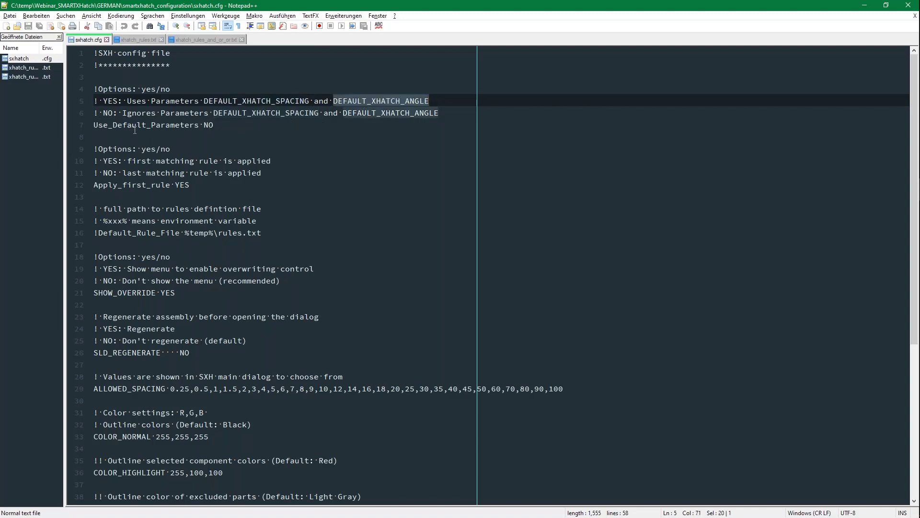
{"action": "left_click", "coordinate": [255, 129]}
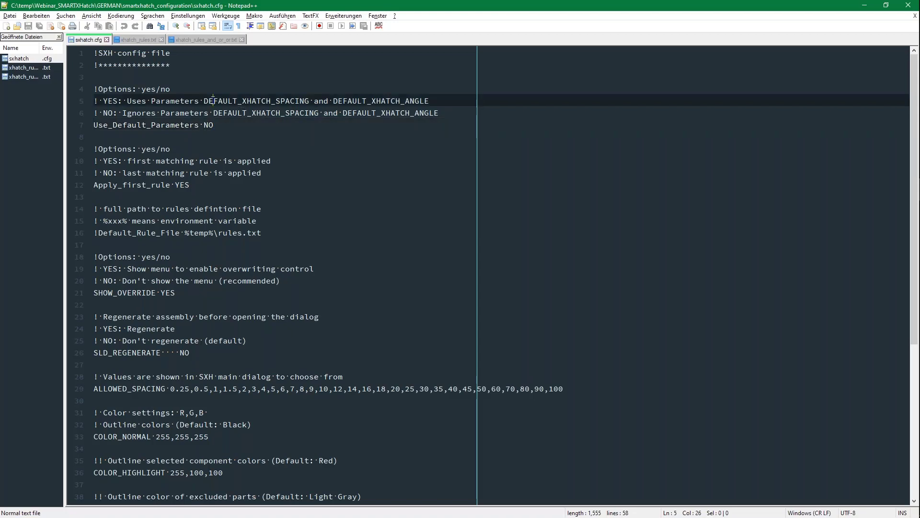
{"action": "double_click", "coordinate": [259, 102]}
{"action": "double_click", "coordinate": [363, 99]}
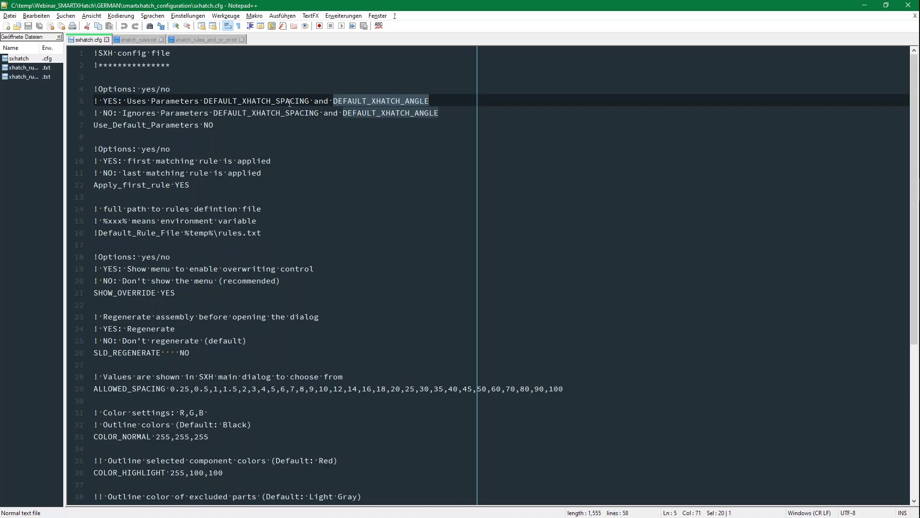
{"action": "double_click", "coordinate": [266, 98]}
{"action": "double_click", "coordinate": [376, 98]}
{"action": "left_click", "coordinate": [276, 160]}
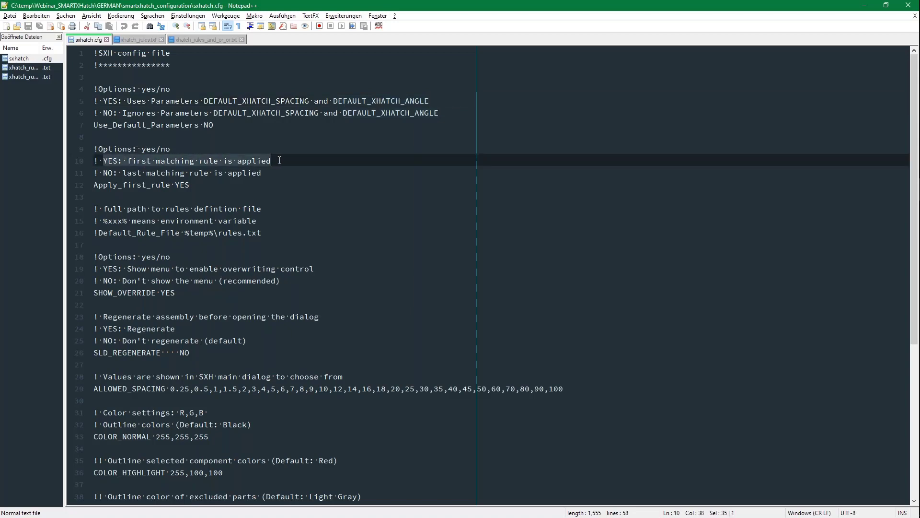
{"action": "left_click", "coordinate": [208, 173]}
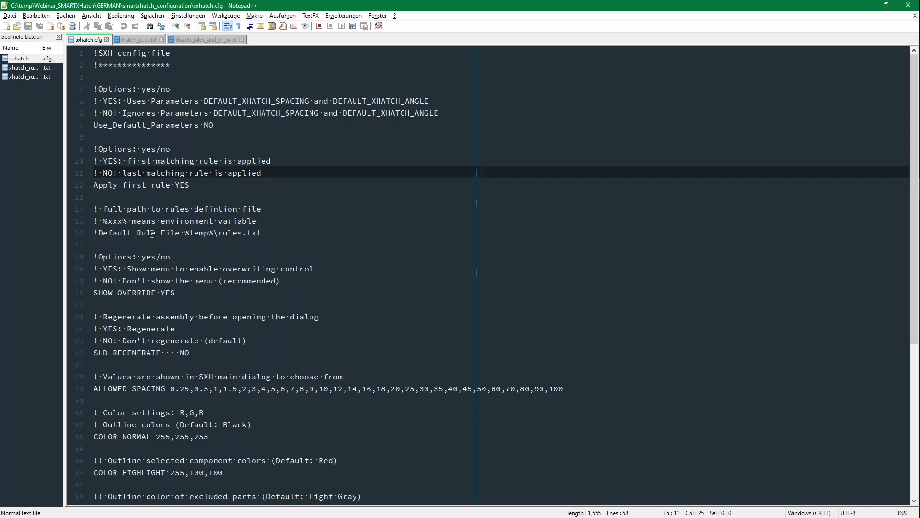
{"action": "left_click_drag", "start_coordinate": [185, 233], "coordinate": [216, 232]}
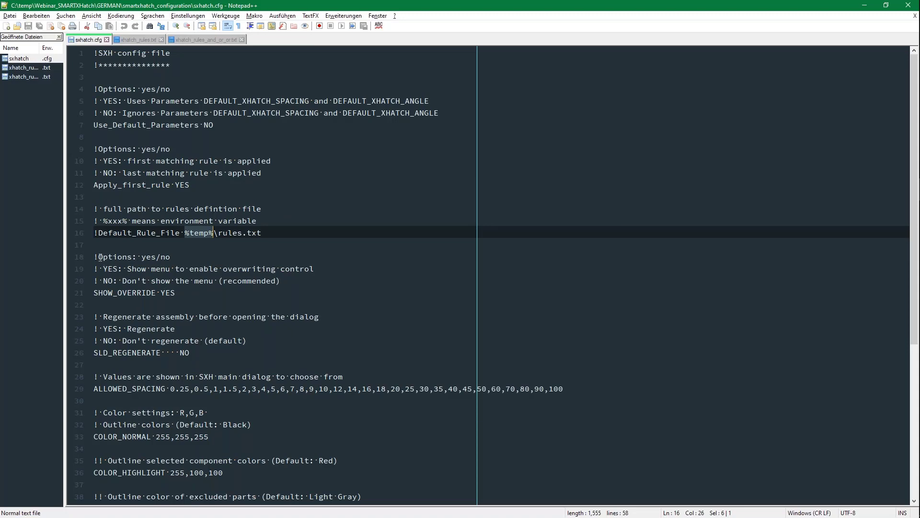
{"action": "scroll", "coordinate": [118, 232], "scroll_direction": "down", "scroll_amount": 2}
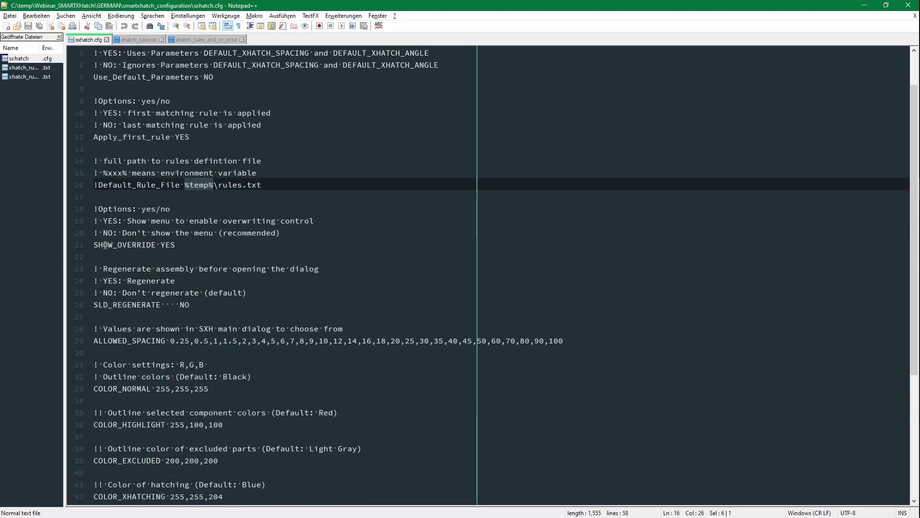
Review the SHOW_OVERRIDE, SLD_REGENERATE and ALLOWED_SPACING settings in sxhatch.cfg.
{"action": "left_click", "coordinate": [184, 246]}
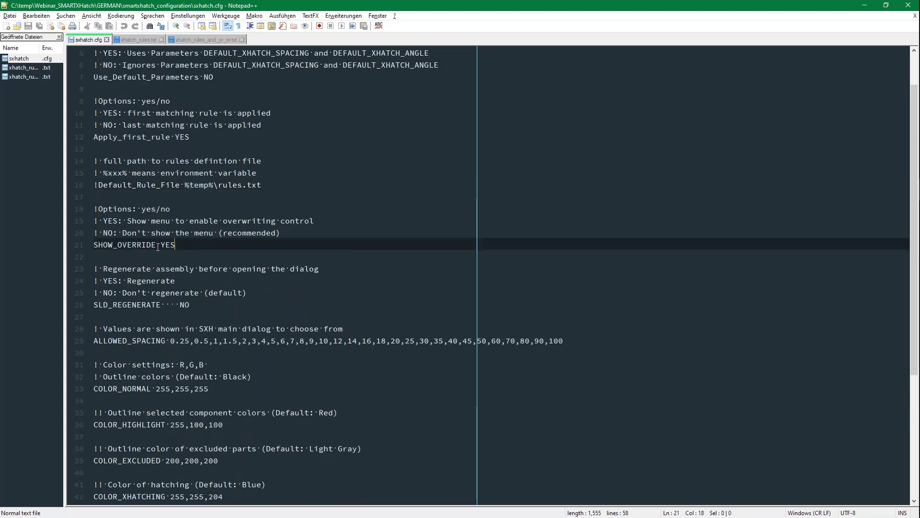
{"action": "key", "text": "ctrl+shift+Left"}
{"action": "key", "text": "ctrl+shift+Left"}
{"action": "key", "text": "Right"}
{"action": "left_click_drag", "start_coordinate": [95, 269], "coordinate": [195, 296]}
{"action": "left_click", "coordinate": [197, 306]}
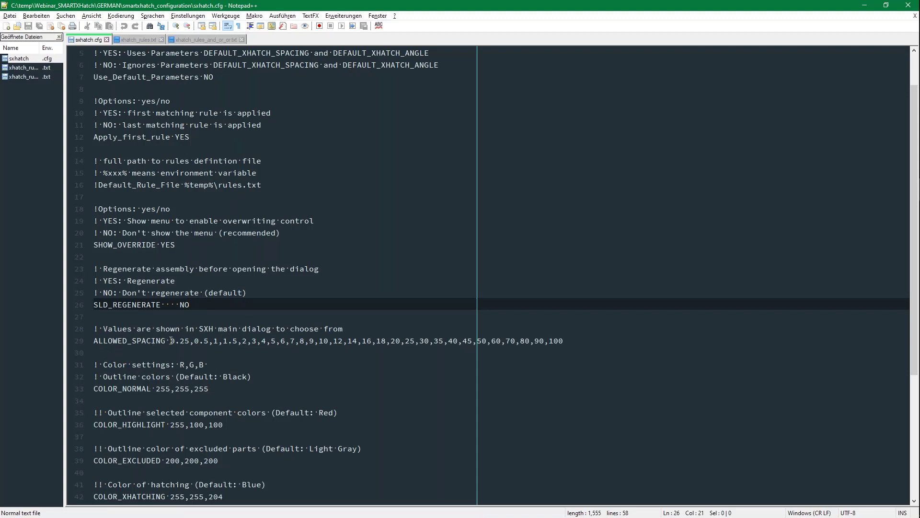
{"action": "left_click_drag", "start_coordinate": [171, 341], "coordinate": [568, 341]}
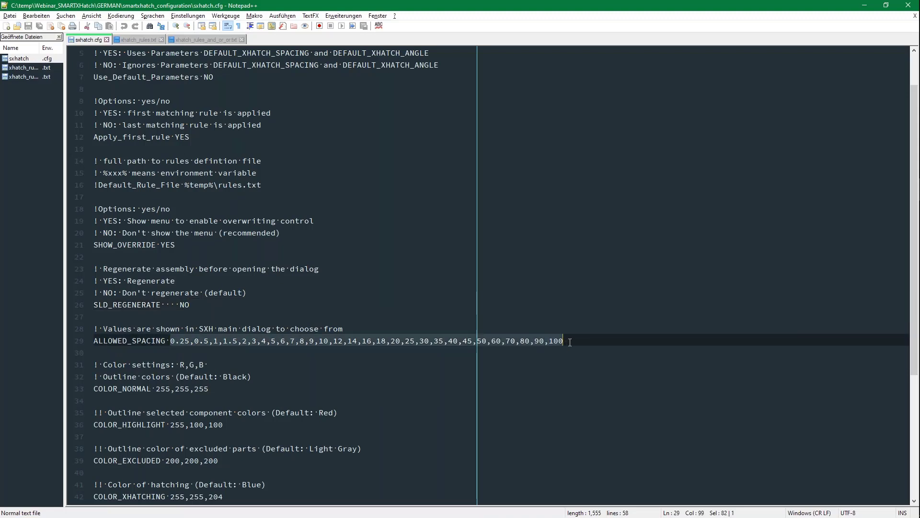
{"action": "left_click", "coordinate": [568, 341]}
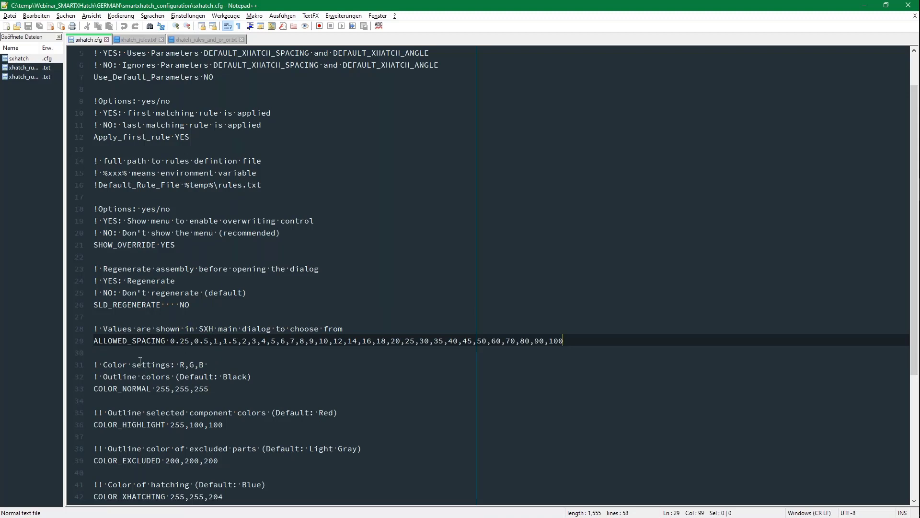
{"action": "scroll", "coordinate": [139, 339], "scroll_direction": "down", "scroll_amount": 1}
{"action": "scroll", "coordinate": [130, 270], "scroll_direction": "down", "scroll_amount": 3}
{"action": "scroll", "coordinate": [120, 201], "scroll_direction": "down", "scroll_amount": 2}
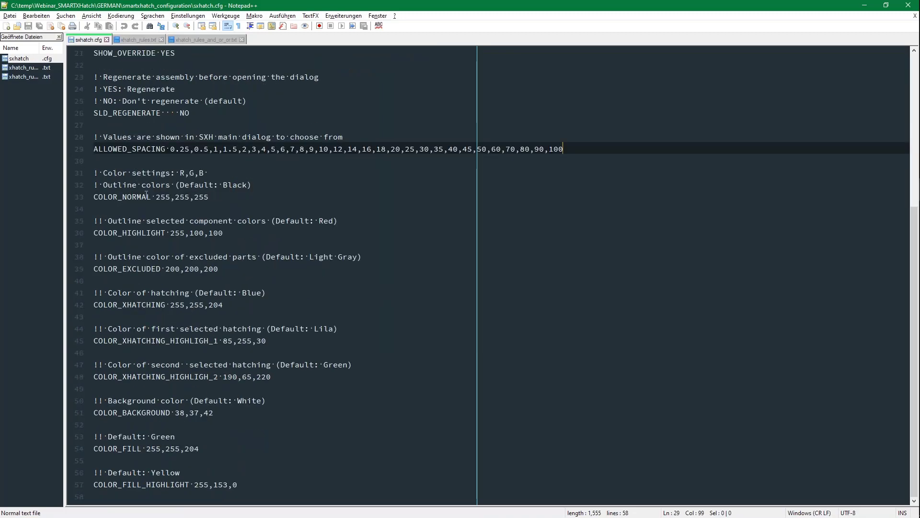
Return to the WZ_TEST drawing in Creo Parametric.
{"action": "key", "text": "alt+Tab"}
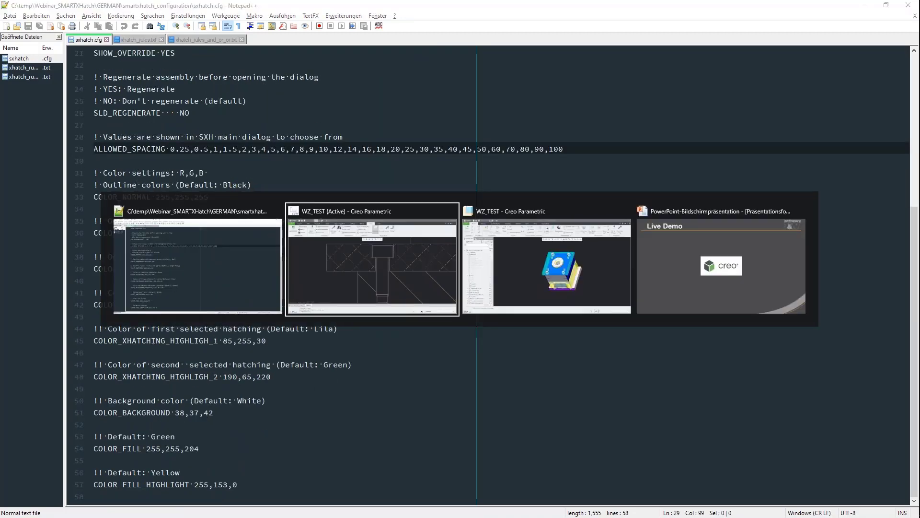
{"action": "key", "text": "Tab"}
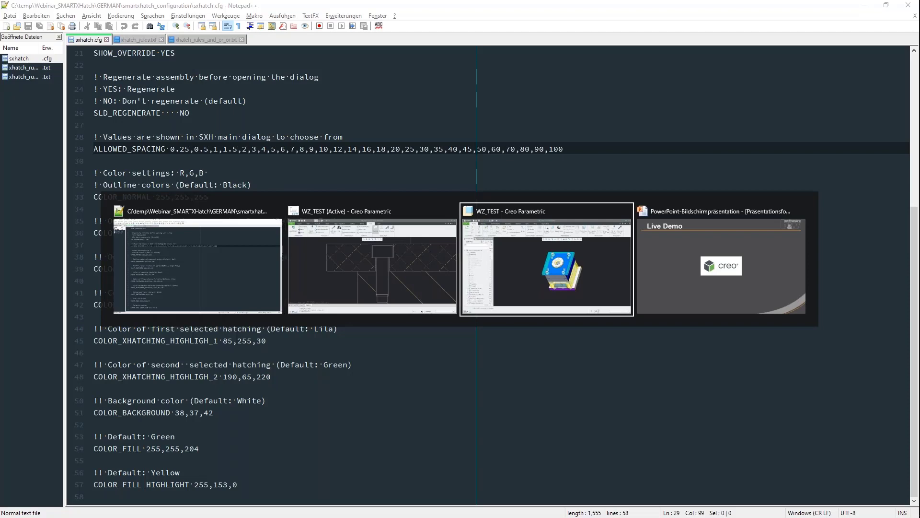
{"action": "key", "text": "shift+Tab"}
Launch SMARTXHatch on view LEFT_2, zoom and pan the drawing, then return to Notepad++.
{"action": "left_click", "coordinate": [202, 232]}
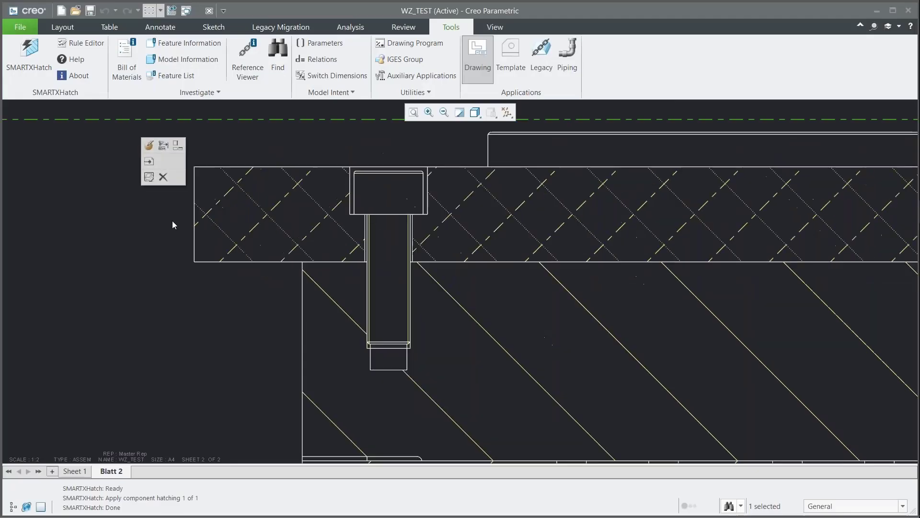
{"action": "scroll", "coordinate": [329, 262], "scroll_direction": "down", "scroll_amount": 3}
{"action": "scroll", "coordinate": [329, 262], "scroll_direction": "down", "scroll_amount": 2}
{"action": "left_click", "coordinate": [29, 54]}
{"action": "left_click", "coordinate": [420, 253]}
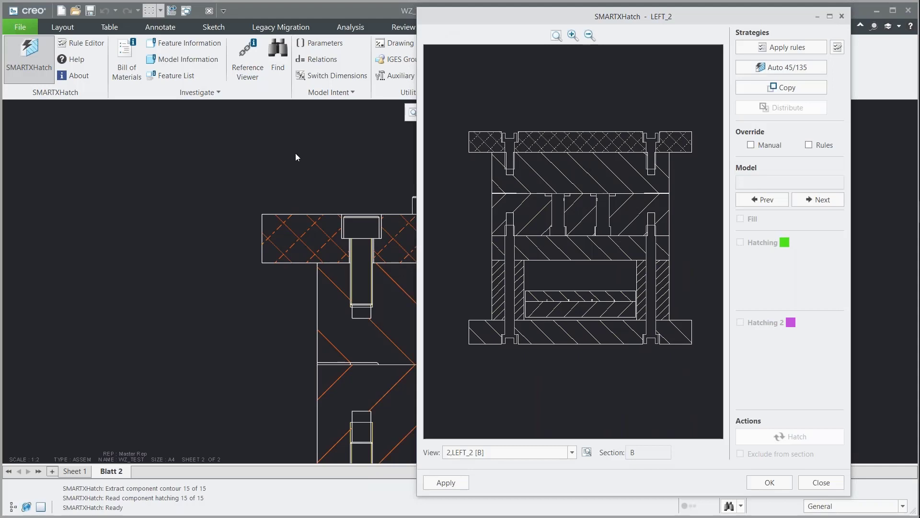
{"action": "middle_click_drag", "start_coordinate": [317, 170], "coordinate": [452, 142], "text": "ctrl"}
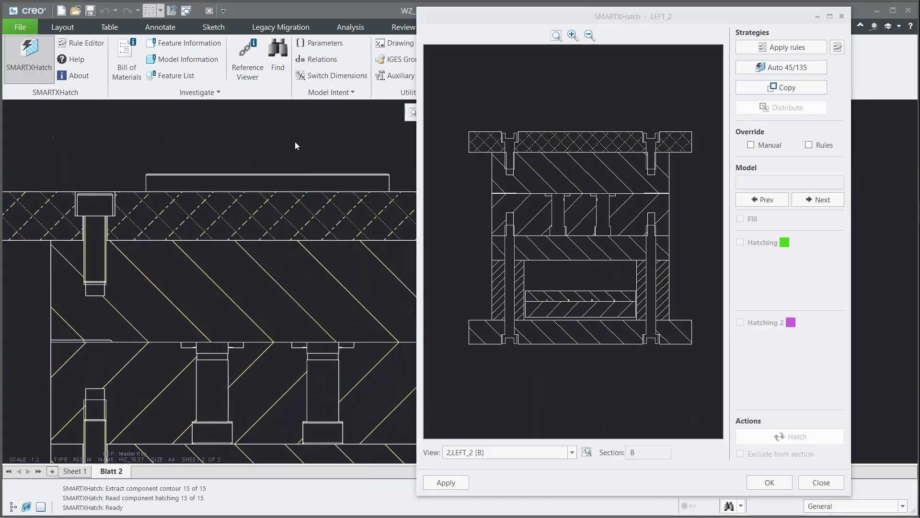
{"action": "middle_click_drag", "start_coordinate": [98, 137], "coordinate": [186, 134]}
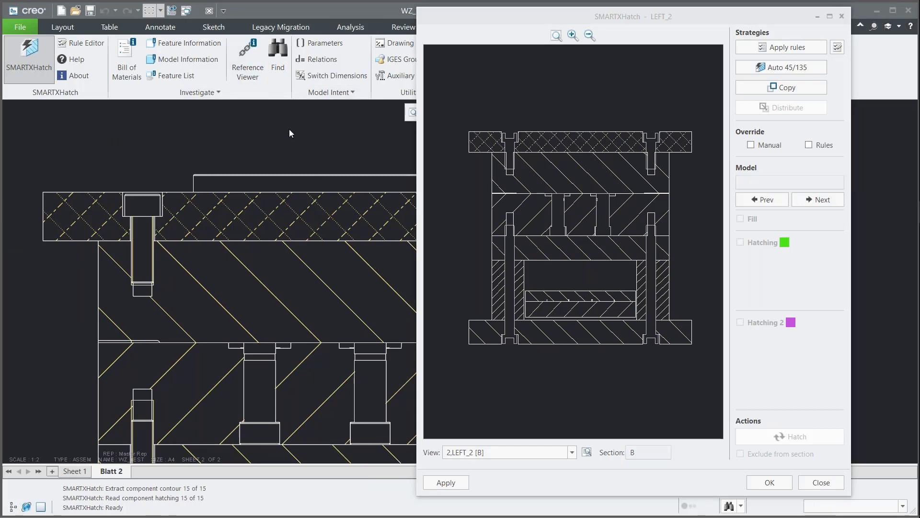
{"action": "key", "text": "alt+Tab"}
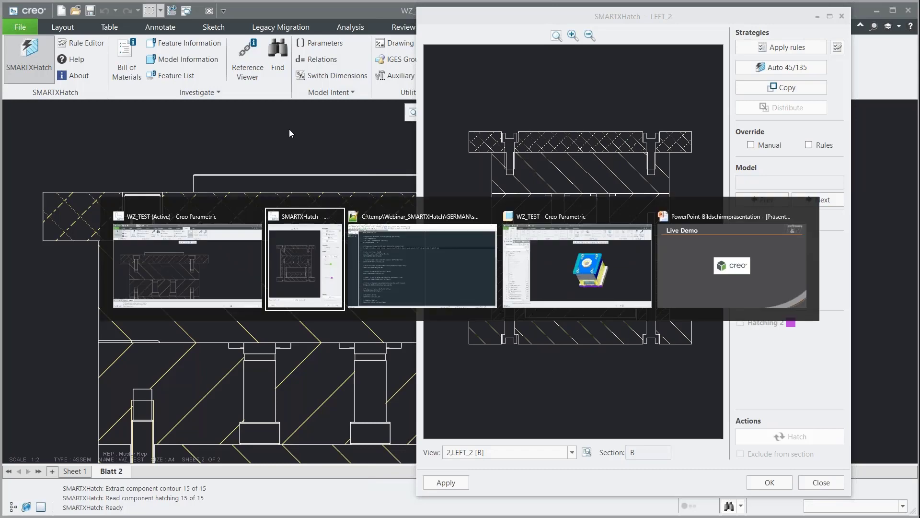
{"action": "key", "text": "alt+Tab"}
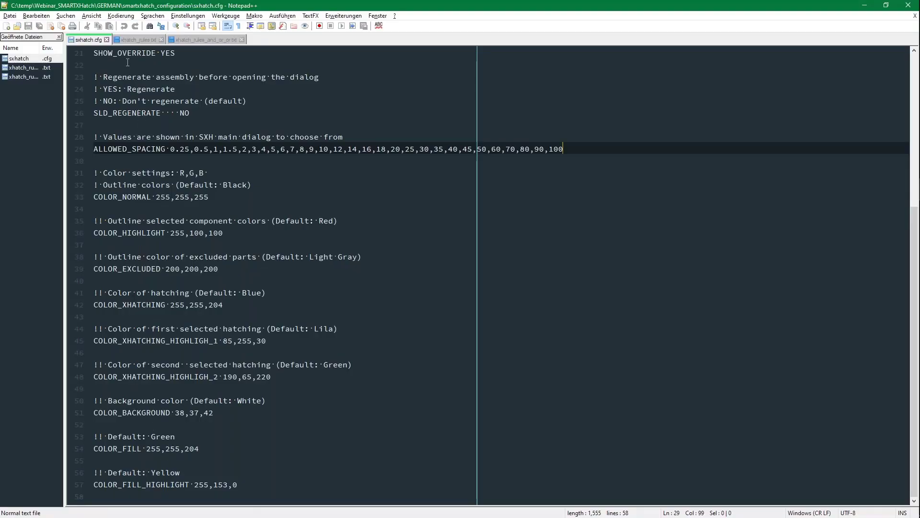
In xhatch_rules.txt, review the EJP and ISO exclusion rules.
{"action": "left_click", "coordinate": [143, 41]}
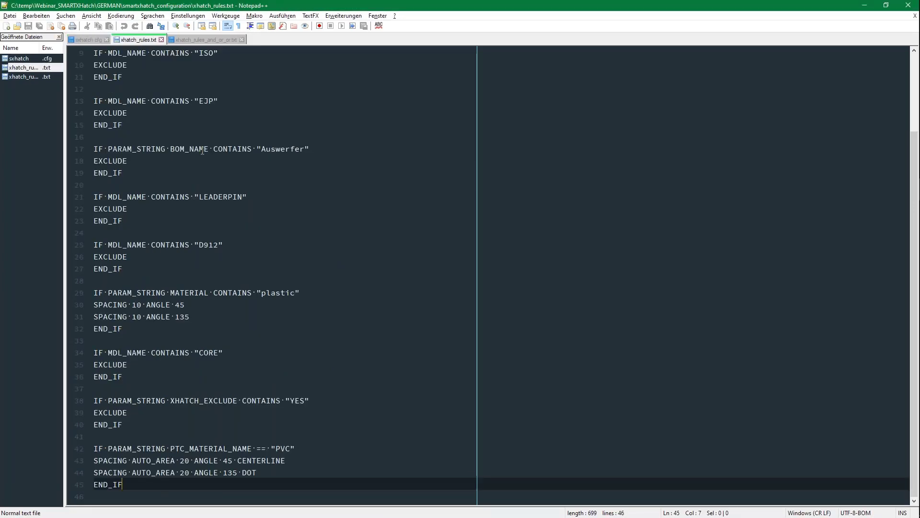
{"action": "left_click", "coordinate": [322, 108]}
{"action": "scroll", "coordinate": [294, 105], "scroll_direction": "up", "scroll_amount": 2, "text": "ctrl"}
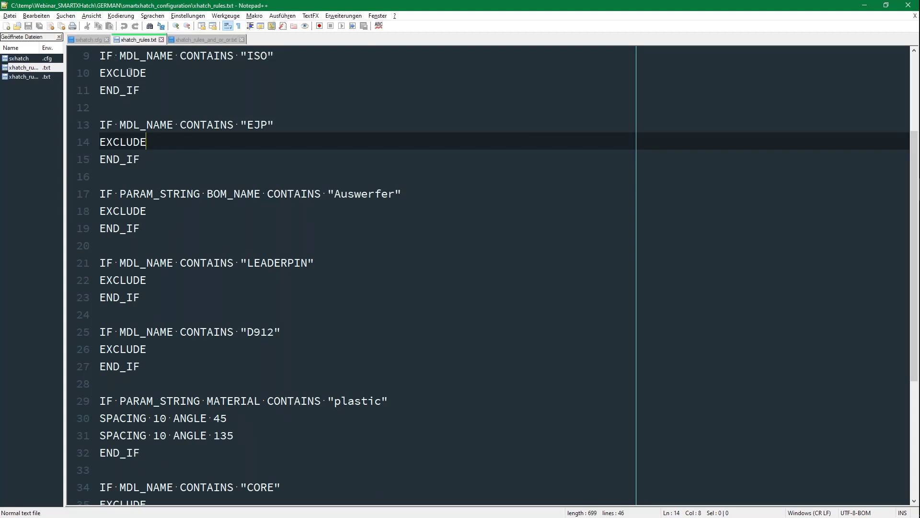
{"action": "left_click", "coordinate": [172, 90]}
{"action": "left_click_drag", "start_coordinate": [173, 91], "coordinate": [100, 58]}
{"action": "key", "text": "Right"}
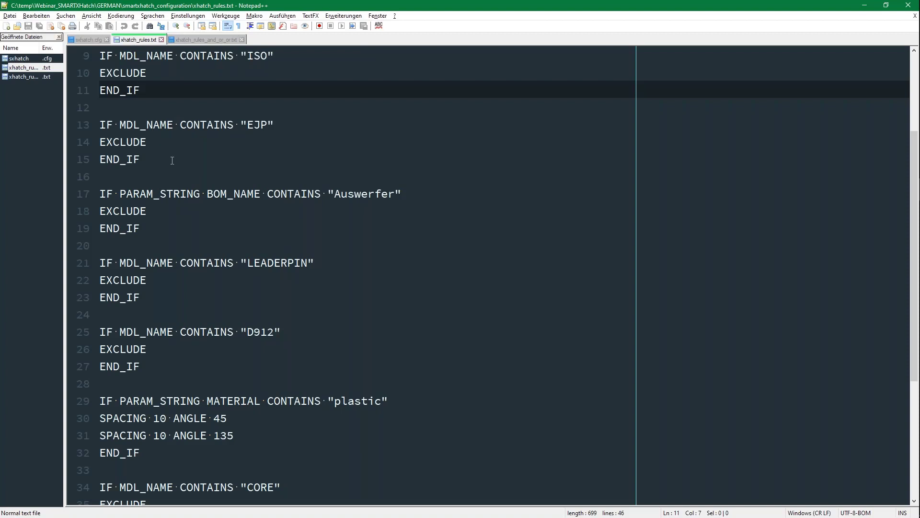
{"action": "scroll", "coordinate": [209, 276], "scroll_direction": "down", "scroll_amount": 4}
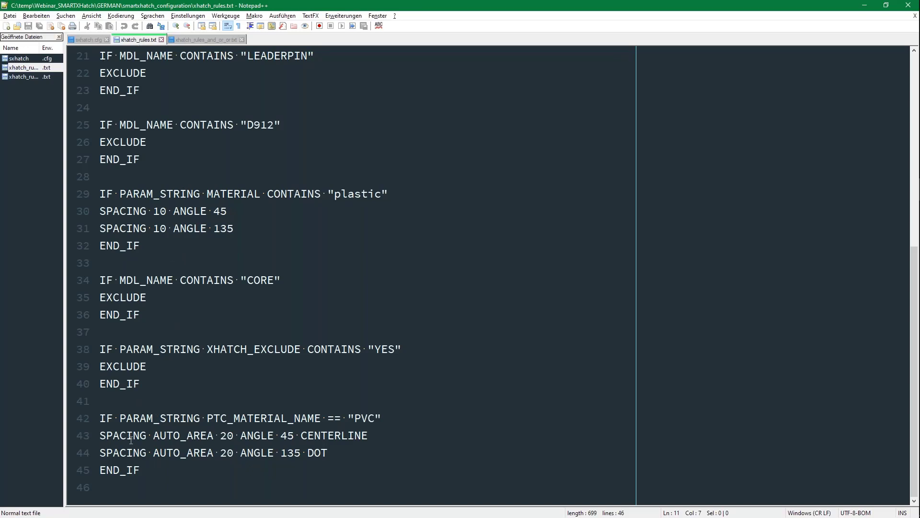
Inspect the PVC rule's SPACING, AUTO_AREA 20 and ANGLE keywords, then open xhatch_rules_and_or_or.txt.
{"action": "left_click_drag", "start_coordinate": [153, 467], "coordinate": [88, 413]}
{"action": "key", "text": "Up"}
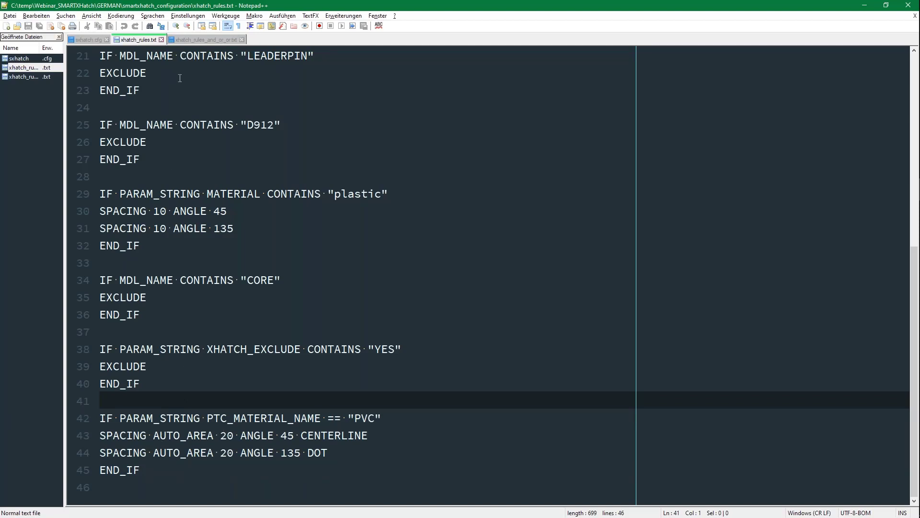
{"action": "left_click", "coordinate": [234, 212]}
{"action": "double_click", "coordinate": [137, 211]}
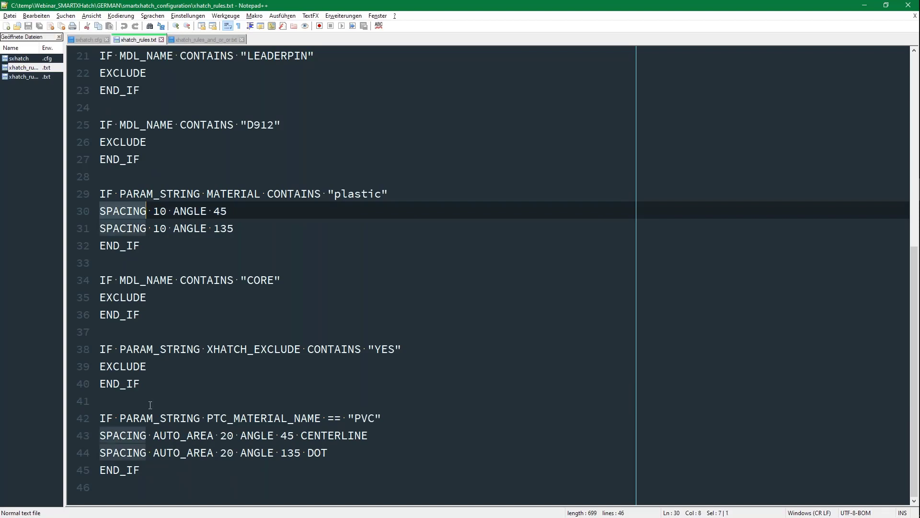
{"action": "double_click", "coordinate": [174, 437]}
{"action": "double_click", "coordinate": [227, 436]}
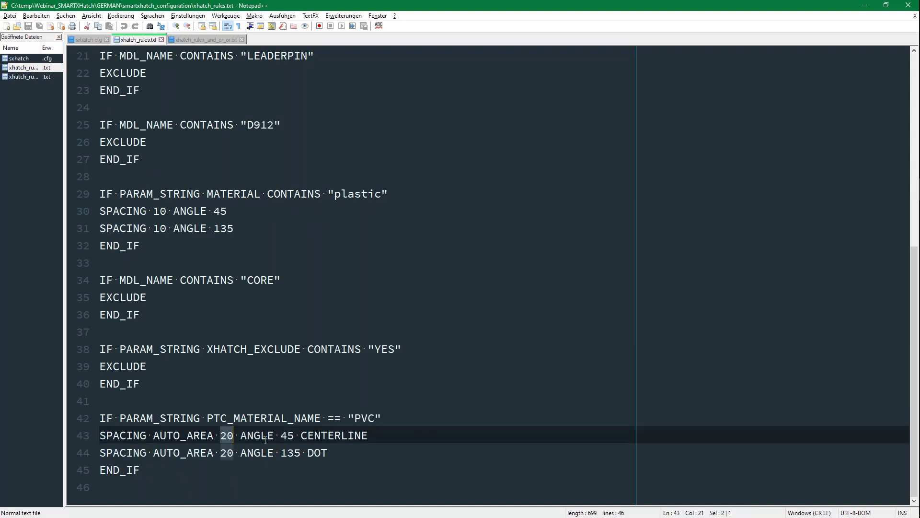
{"action": "double_click", "coordinate": [270, 436]}
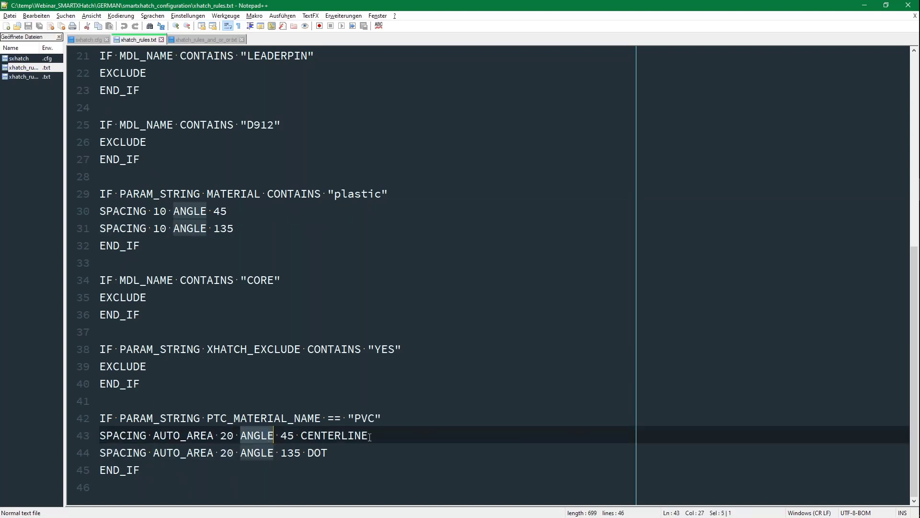
{"action": "left_click", "coordinate": [201, 40]}
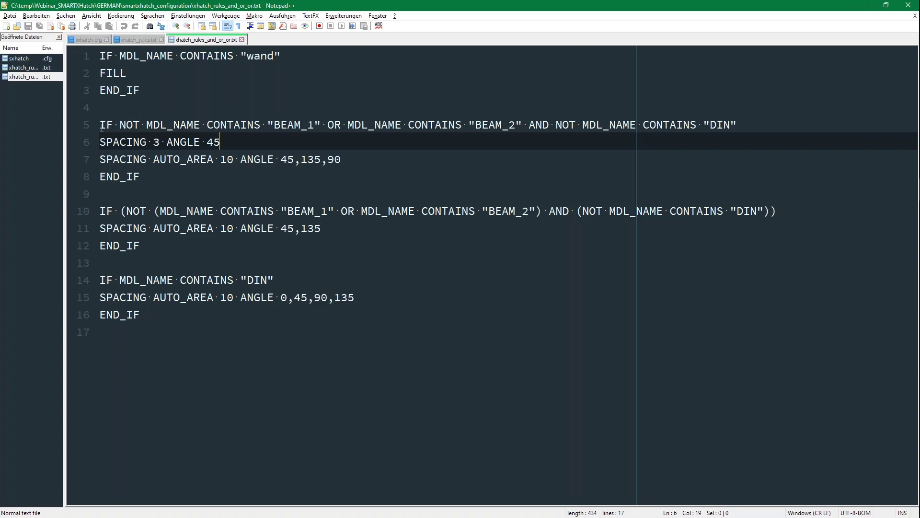
Highlight the full line 5 NOT/OR/AND condition in xhatch_rules_and_or_or.txt, then return to Creo.
{"action": "left_click_drag", "start_coordinate": [101, 124], "coordinate": [225, 125]}
{"action": "left_click", "coordinate": [150, 124]}
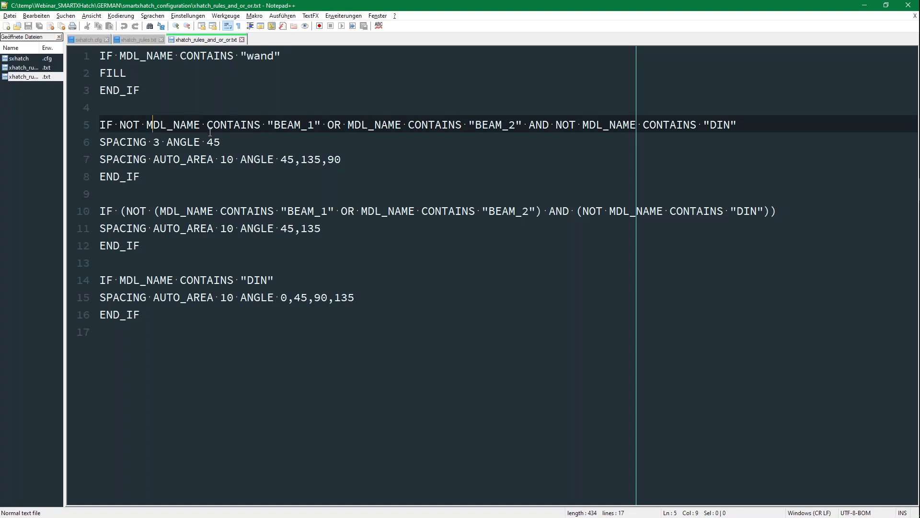
{"action": "left_click_drag", "start_coordinate": [100, 124], "coordinate": [752, 118]}
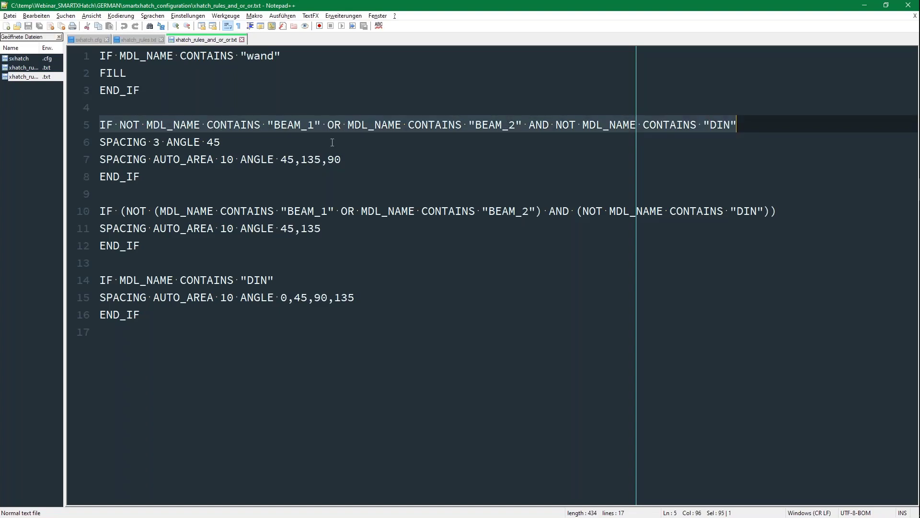
{"action": "left_click", "coordinate": [267, 142]}
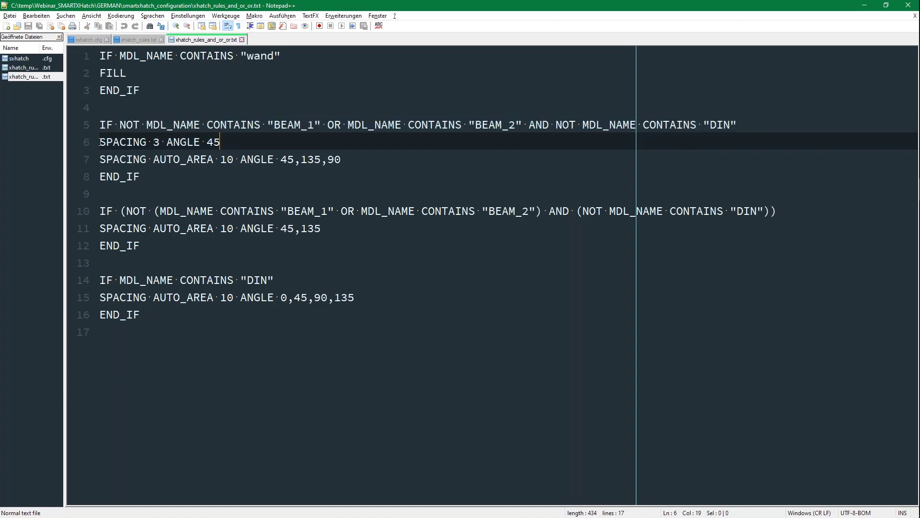
{"action": "left_click_drag", "start_coordinate": [102, 124], "coordinate": [737, 126]}
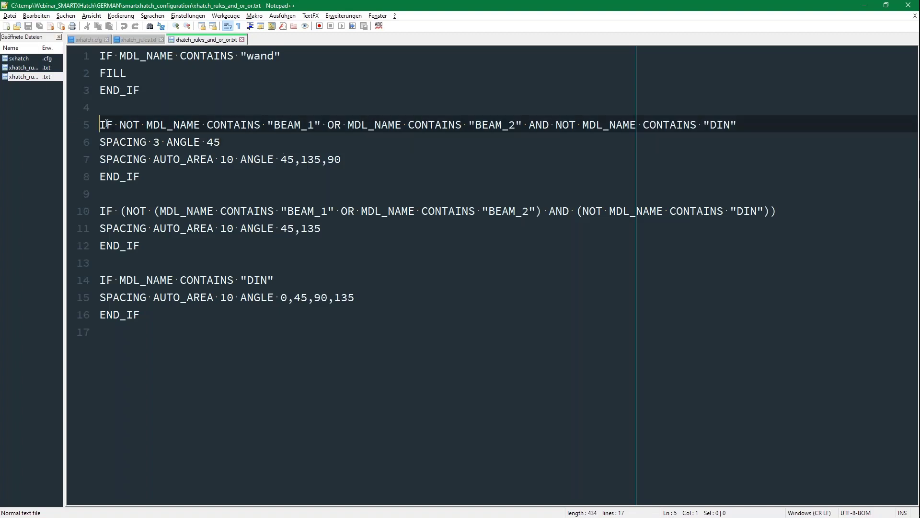
{"action": "left_click", "coordinate": [226, 150]}
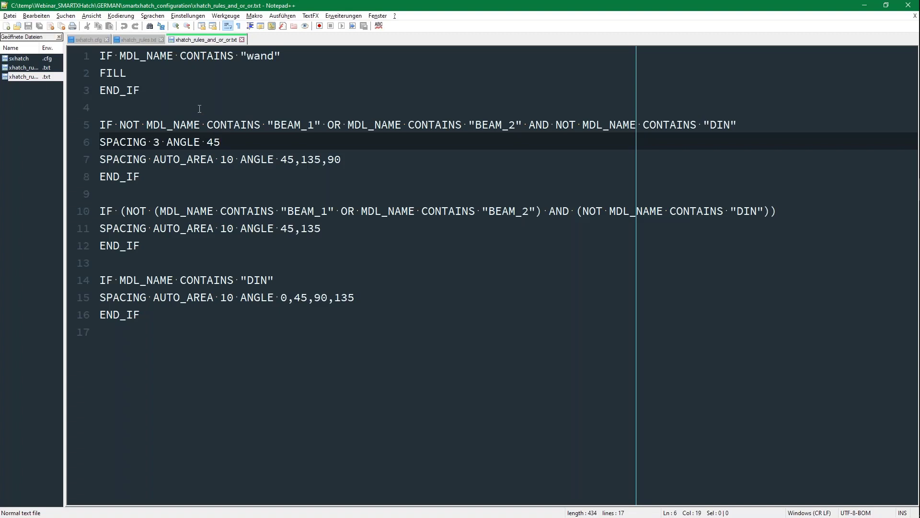
{"action": "key", "text": "alt+Tab"}
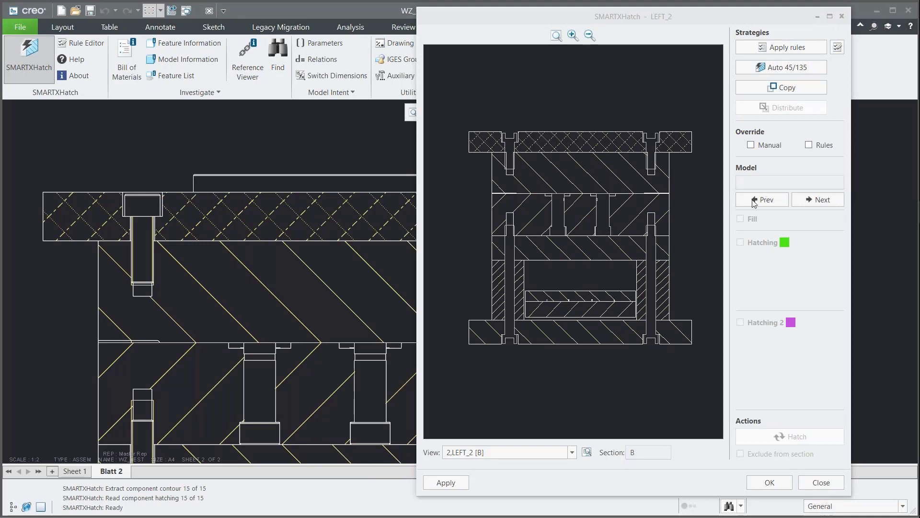
Close the SMARTXHatch dialog and launch SMARTXHatch Help from the Tools tab.
{"action": "left_click", "coordinate": [844, 15]}
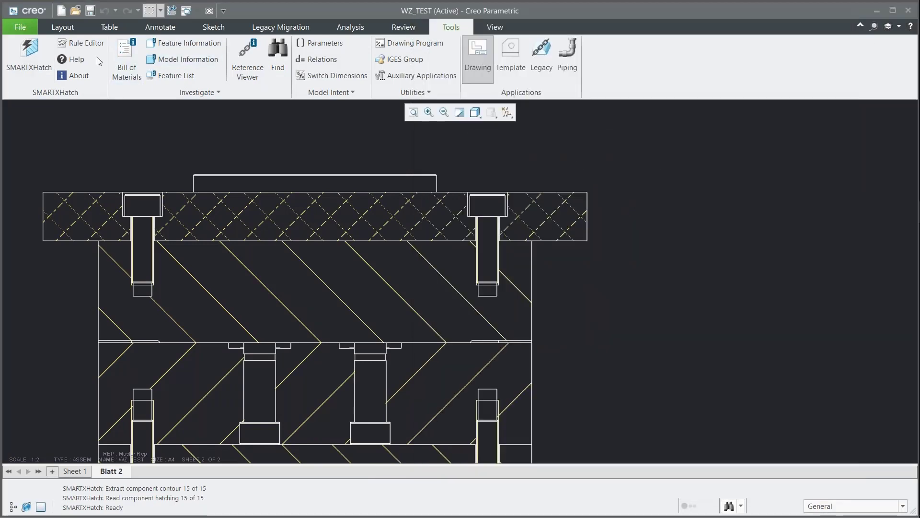
{"action": "left_click", "coordinate": [74, 61]}
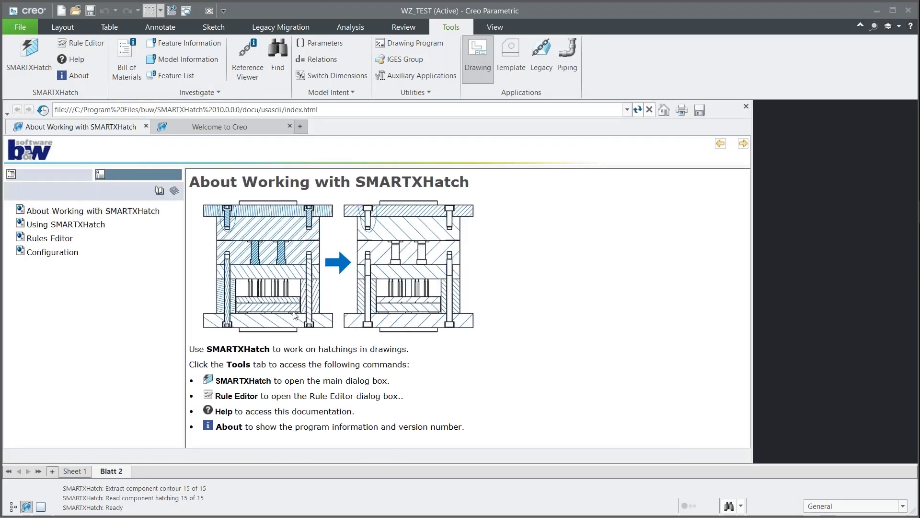